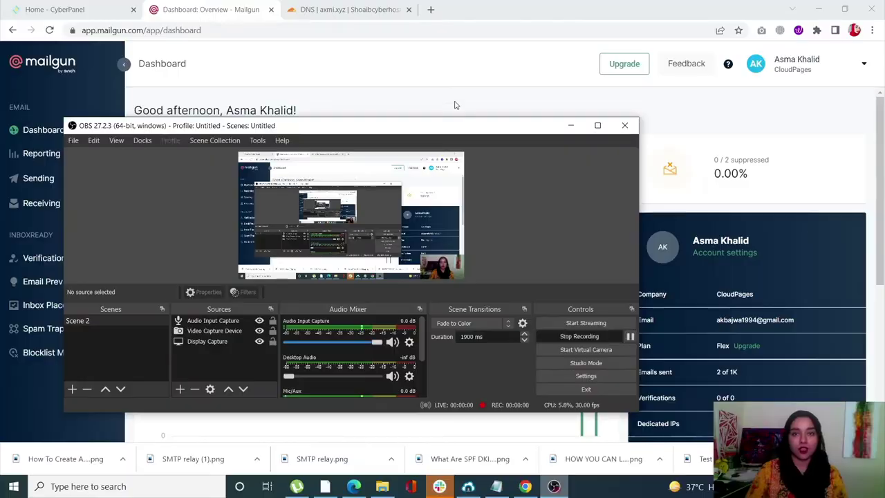
Wrap up the webcam intro and bring the Chrome Mailgun dashboard back to the front
key("super+Down")
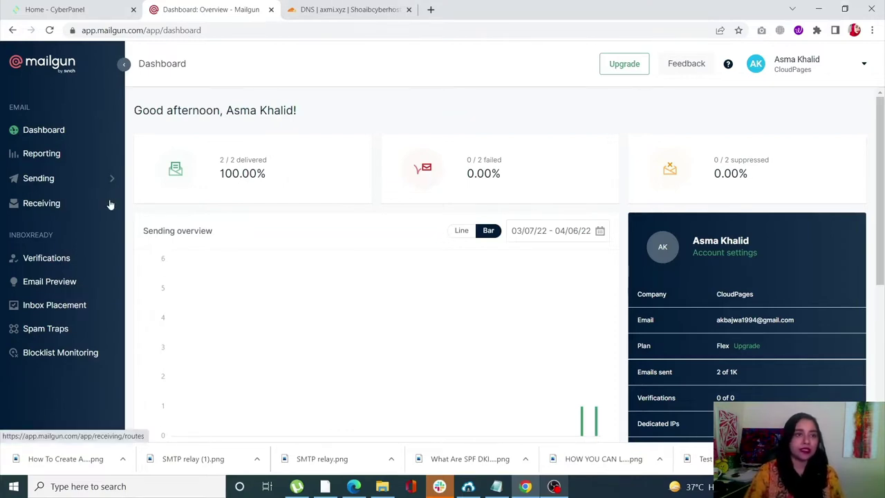
Glance at Mailgun's Add new domain form, then open Domain settings for axmi.xyz
left_click(60, 178)
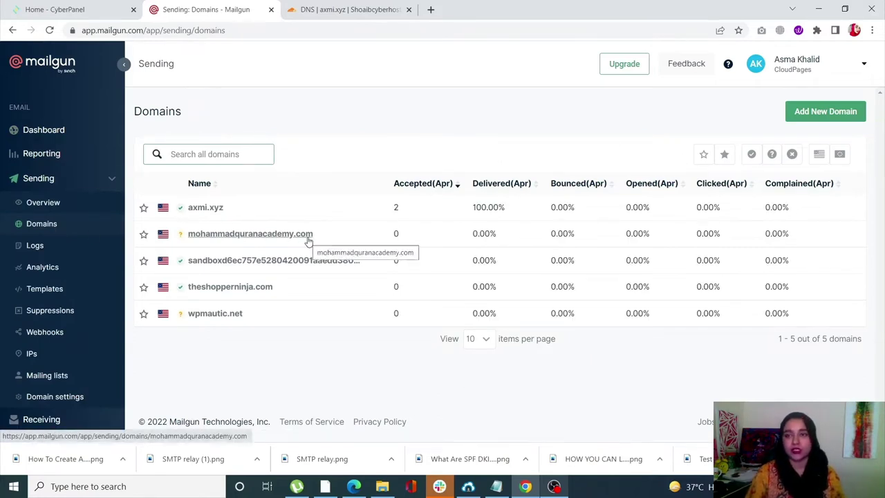
left_click(821, 113)
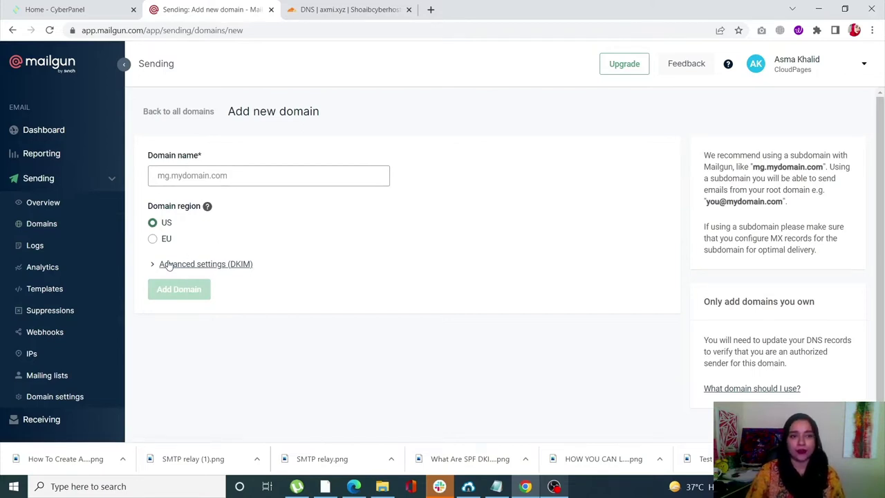
left_click(59, 229)
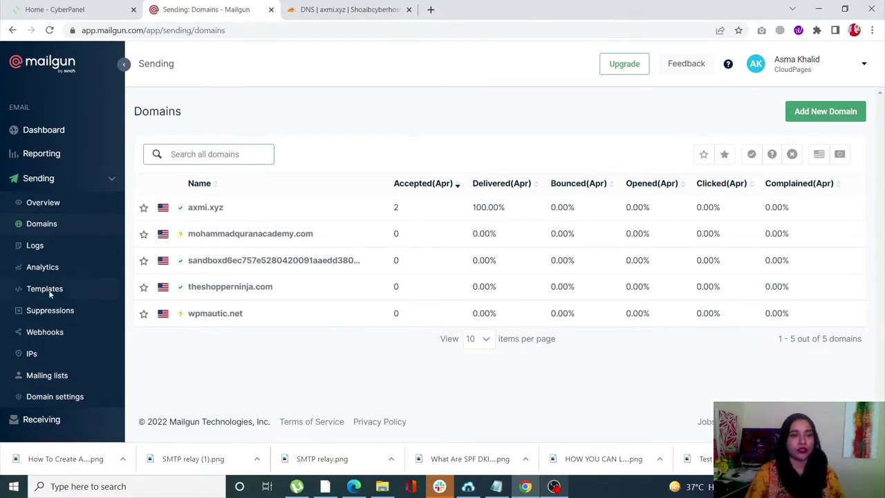
left_click(56, 397)
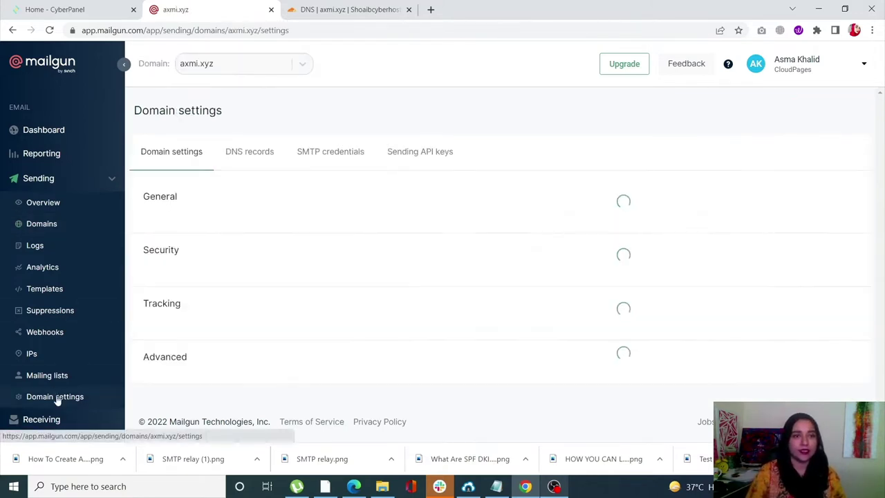
Keep axmi.xyz selected, review its required DNS records, and switch to Cloudflare's DNS page
left_click(276, 70)
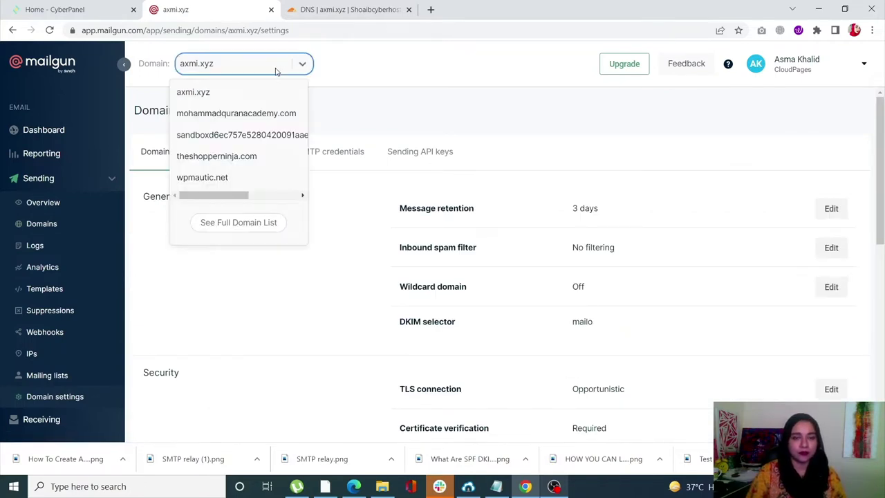
left_click(220, 99)
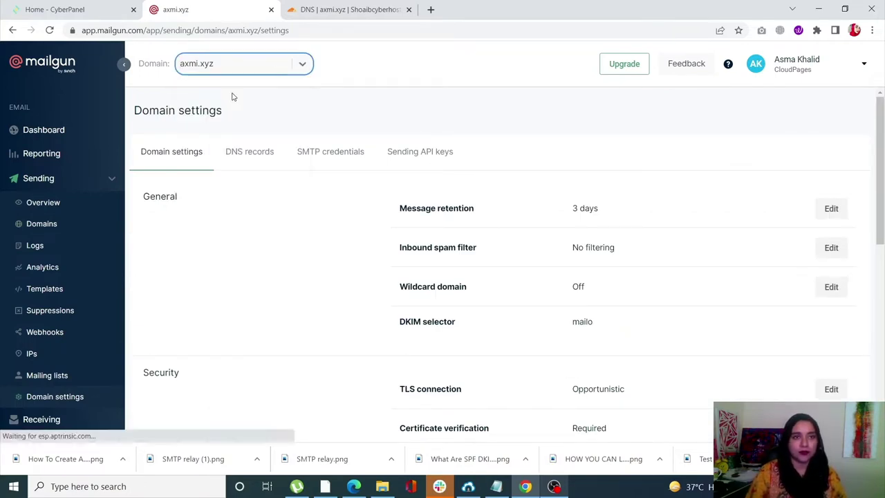
left_click(250, 156)
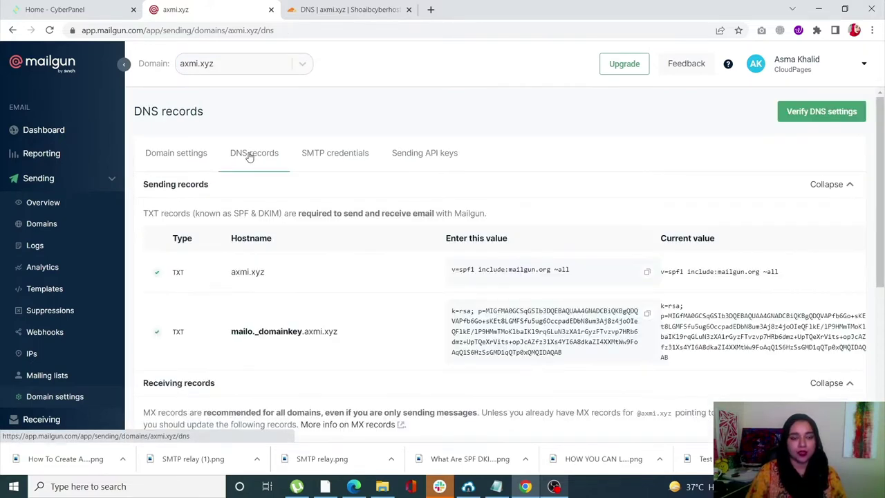
scroll(279, 330, "down", 2)
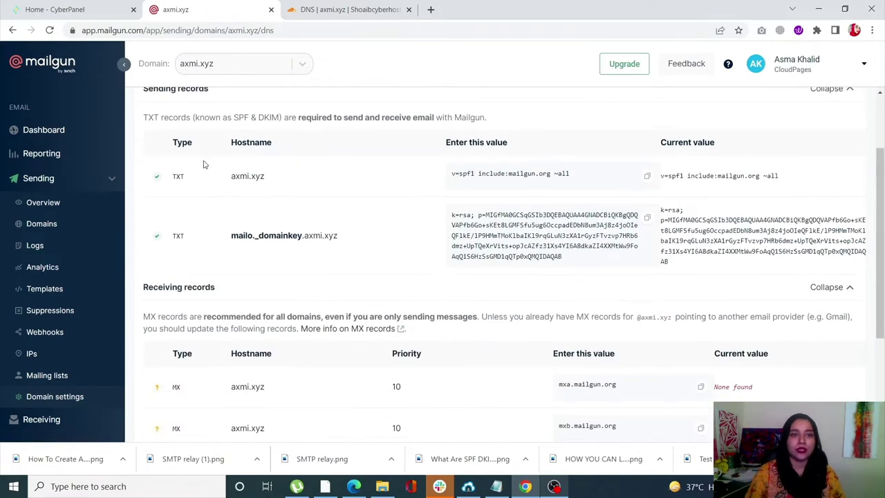
scroll(235, 296, "down", 3)
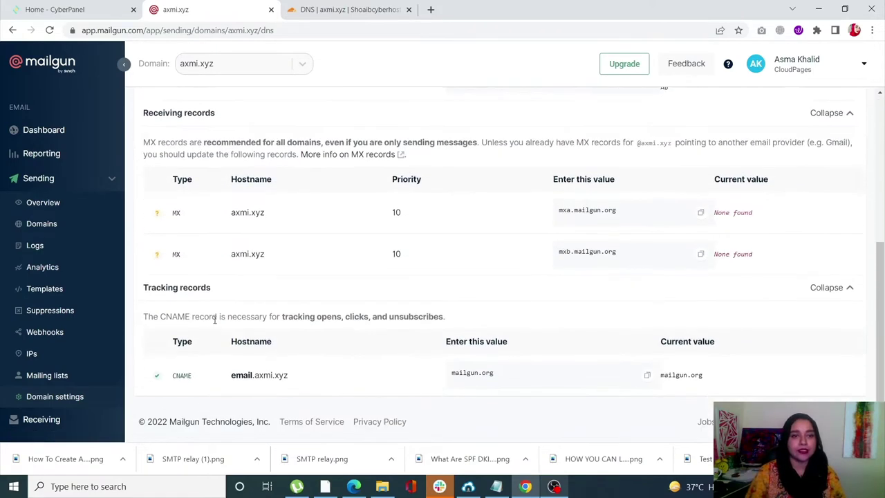
scroll(201, 386, "up", 4)
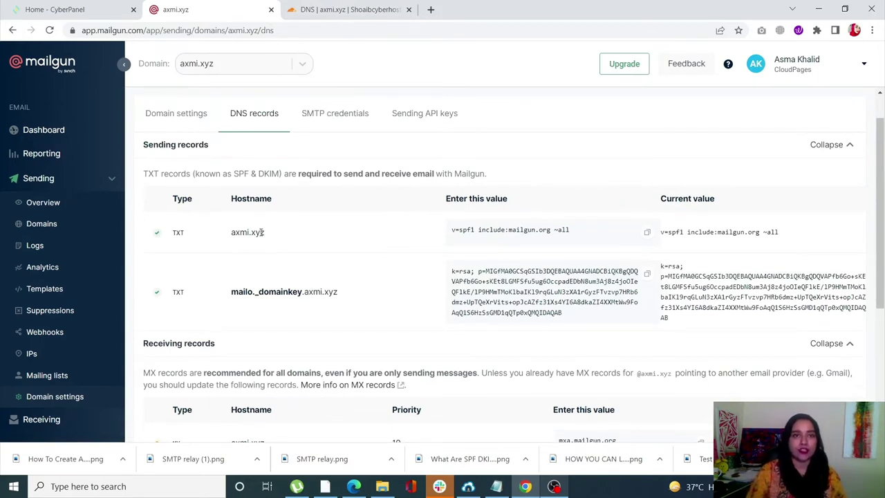
left_click(314, 9)
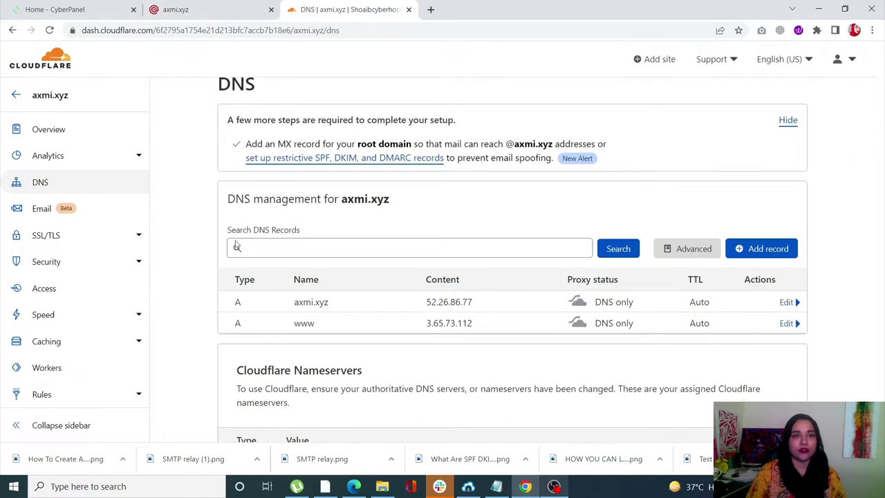
Start a new Cloudflare DNS record for axmi.xyz and set its type to TXT
scroll(211, 261, "up", 1)
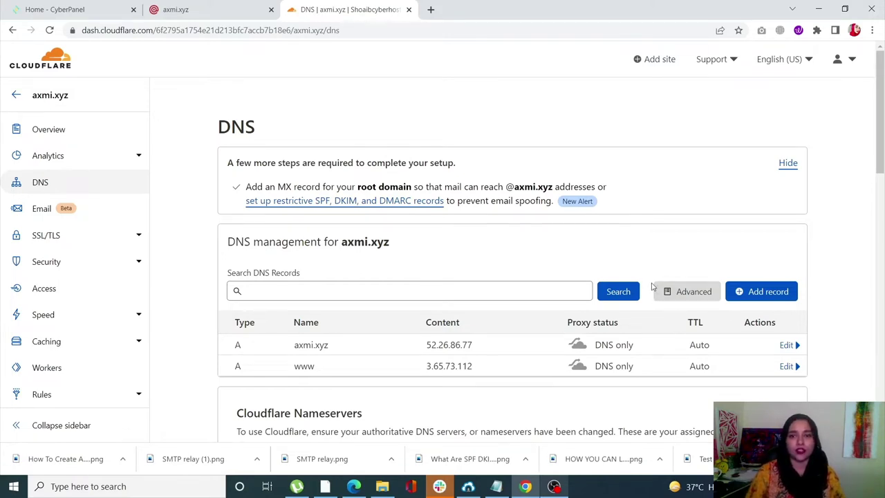
left_click(766, 293)
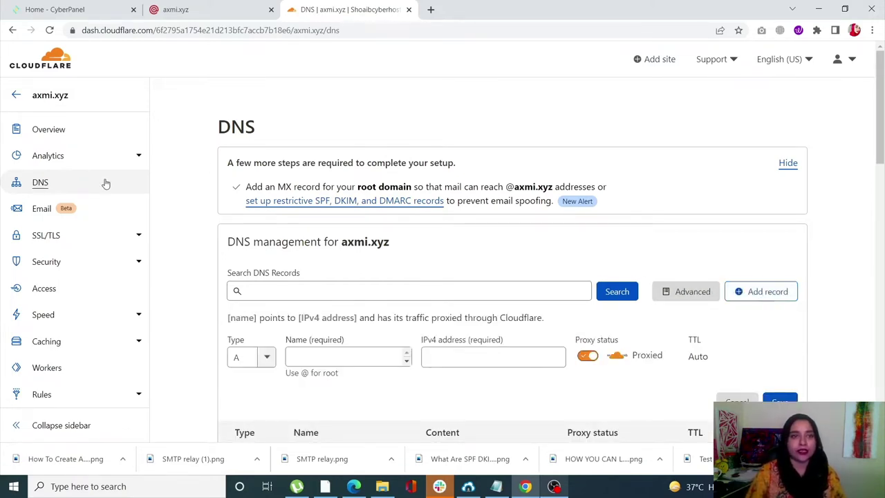
left_click(200, 6)
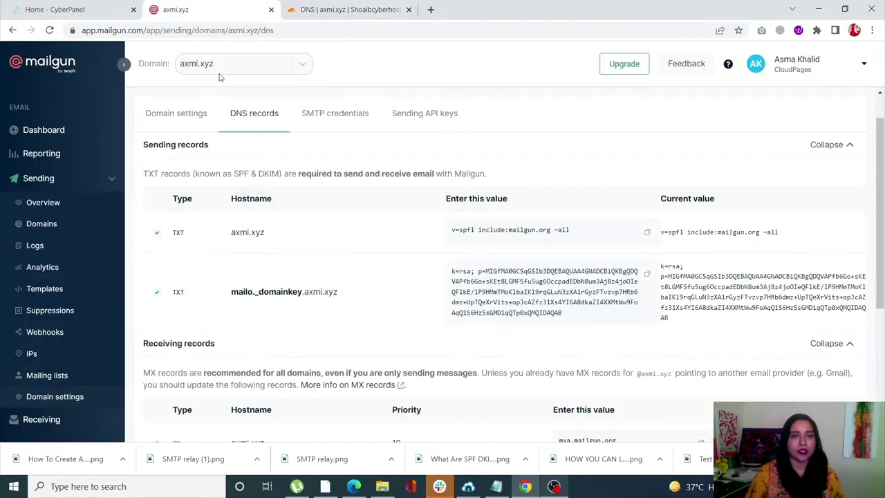
left_click(284, 5)
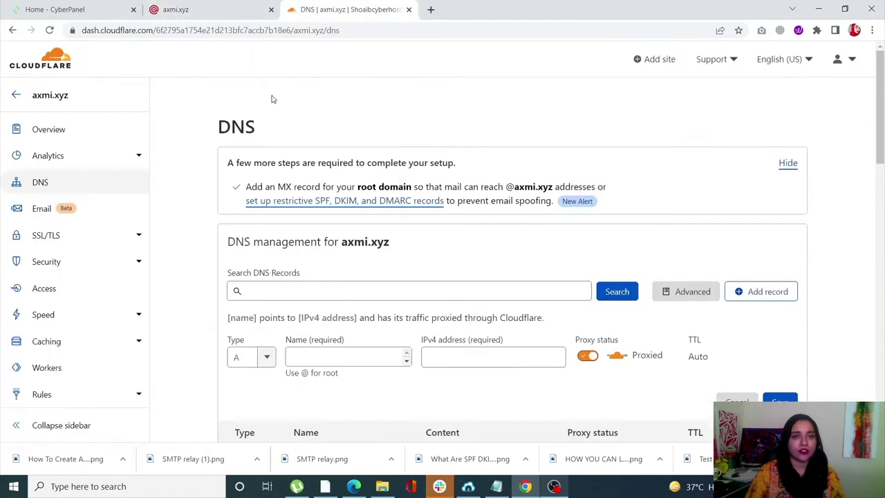
left_click(266, 358)
scroll(269, 373, "down", 3)
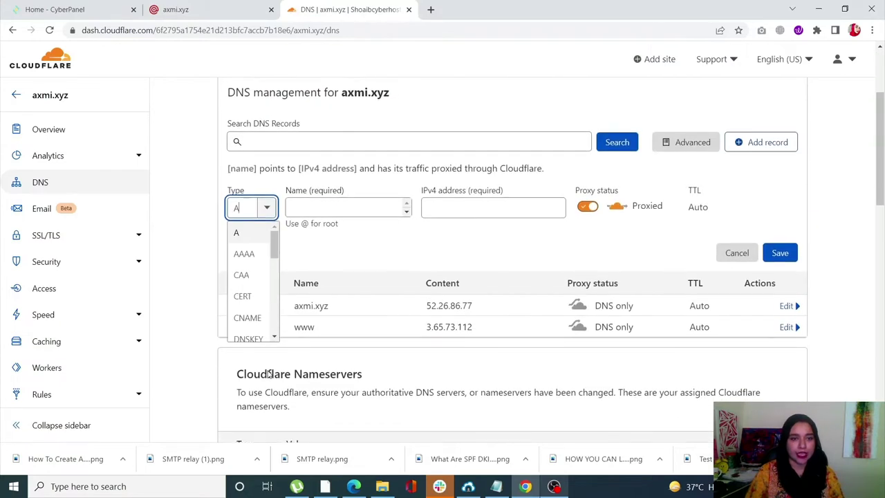
scroll(247, 273, "down", 3)
scroll(247, 273, "down", 4)
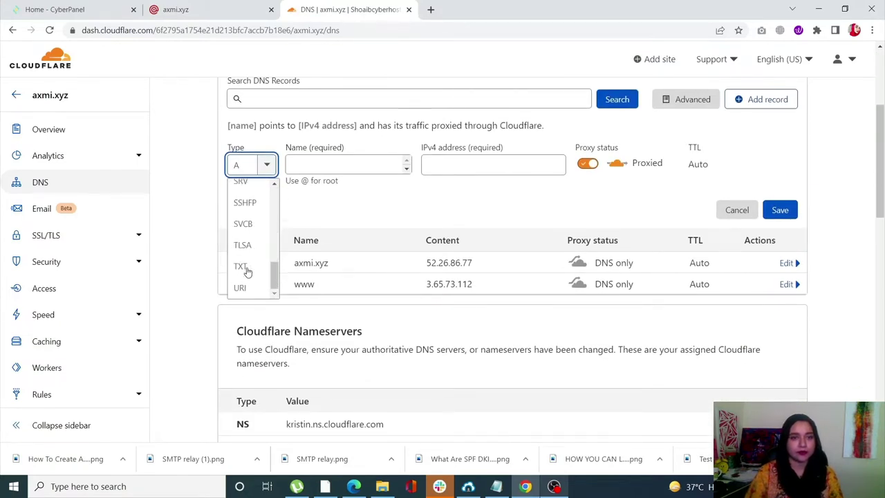
left_click(245, 268)
Fill the TXT record with name axmi.xyz and content v=spf1 include:mailgun.org ~all, then save
left_click(322, 169)
left_click(237, 14)
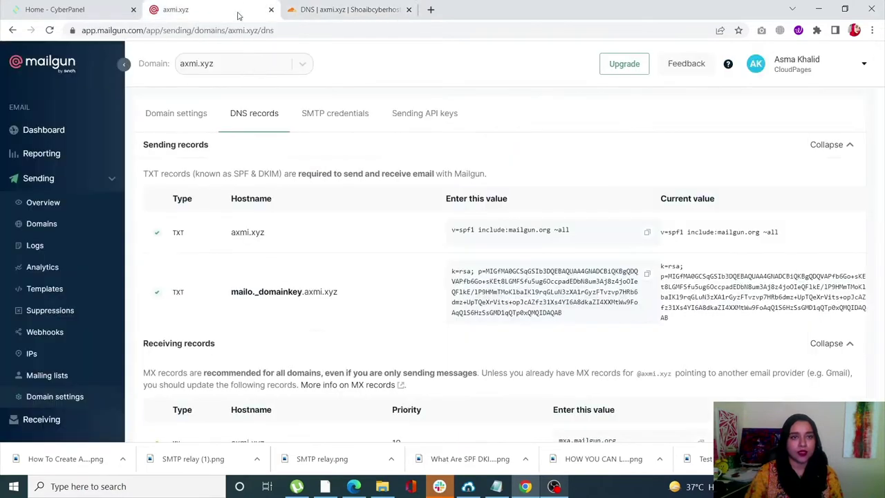
left_click_drag(266, 233, 230, 233)
key("ctrl+c")
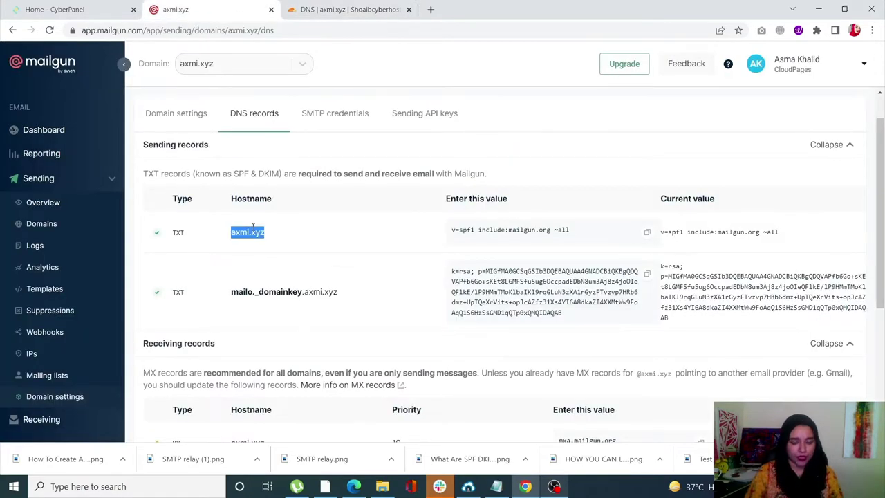
left_click(346, 9)
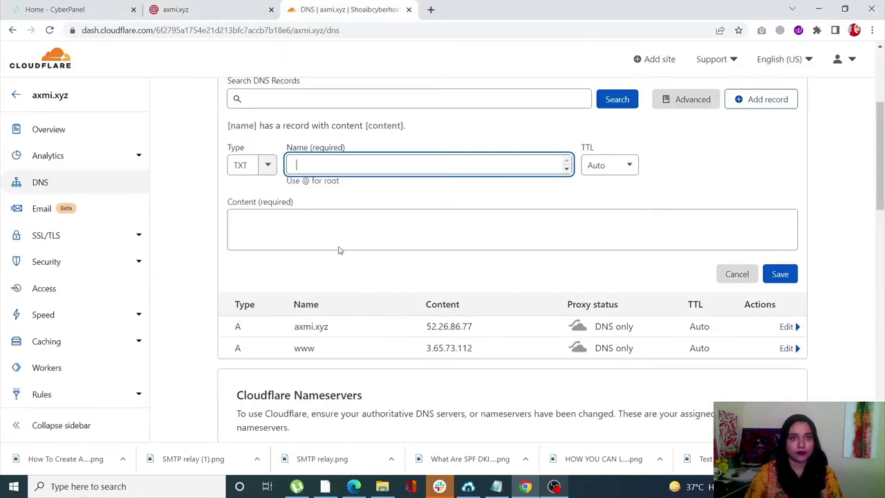
key("ctrl+v")
left_click(263, 6)
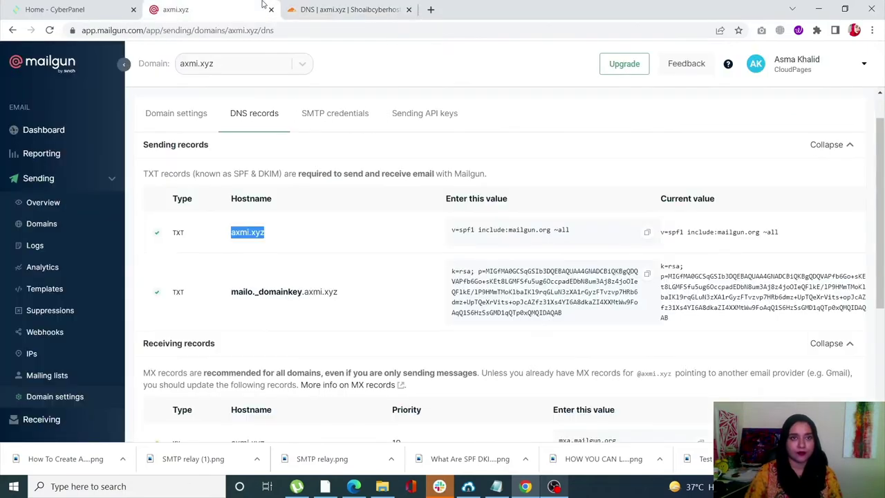
triple_click(492, 230)
key("ctrl+c")
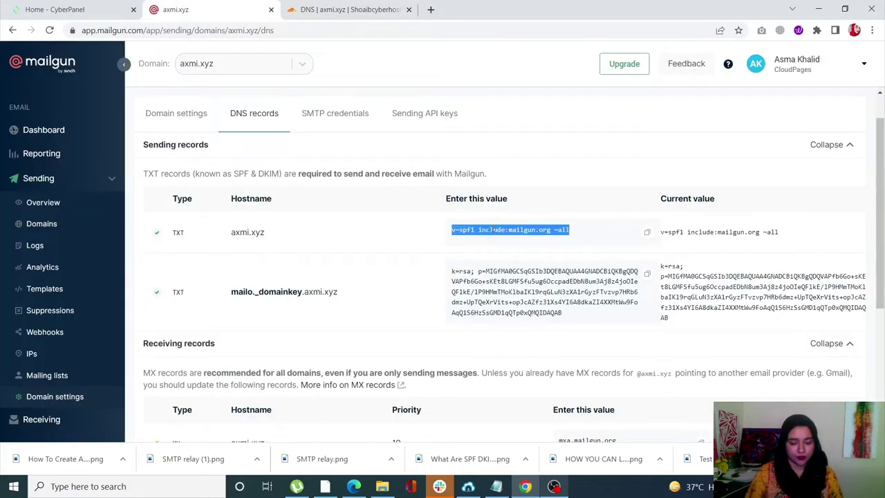
key("ctrl+Tab")
left_click(435, 216)
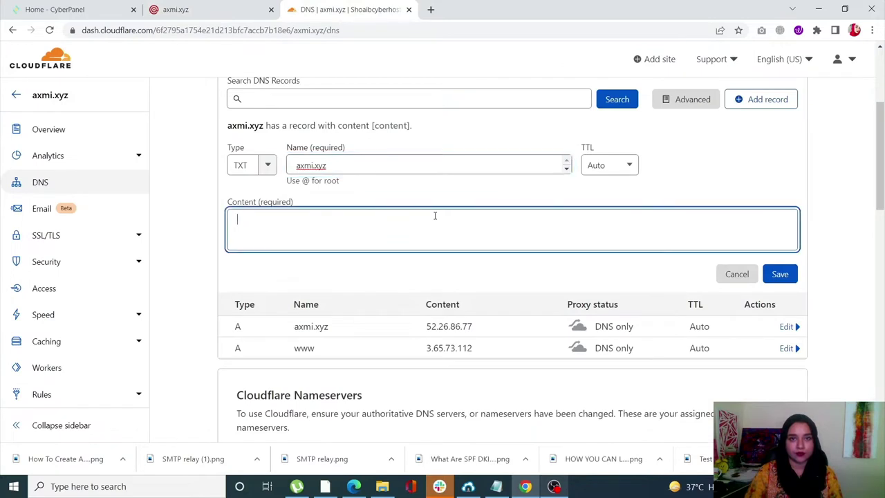
key("ctrl+v")
left_click(780, 275)
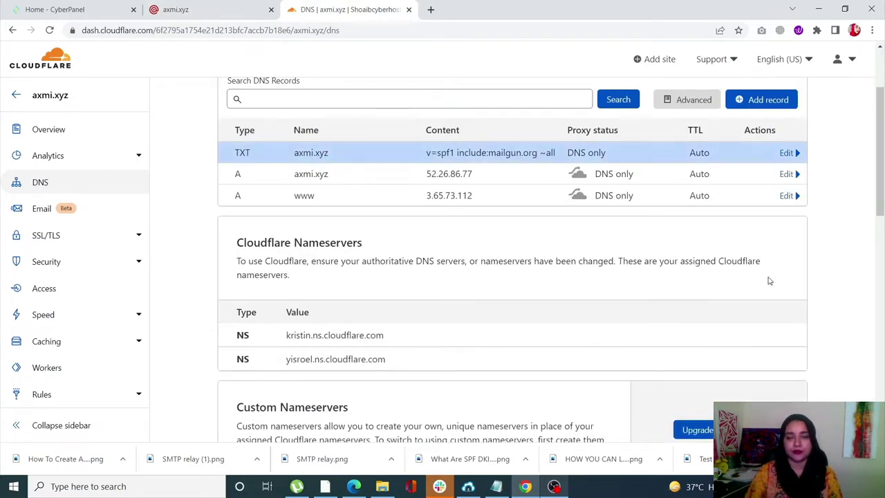
Start a new Cloudflare TXT record named mailo._domainkey.axmi.xyz, copied from Mailgun
left_click(752, 101)
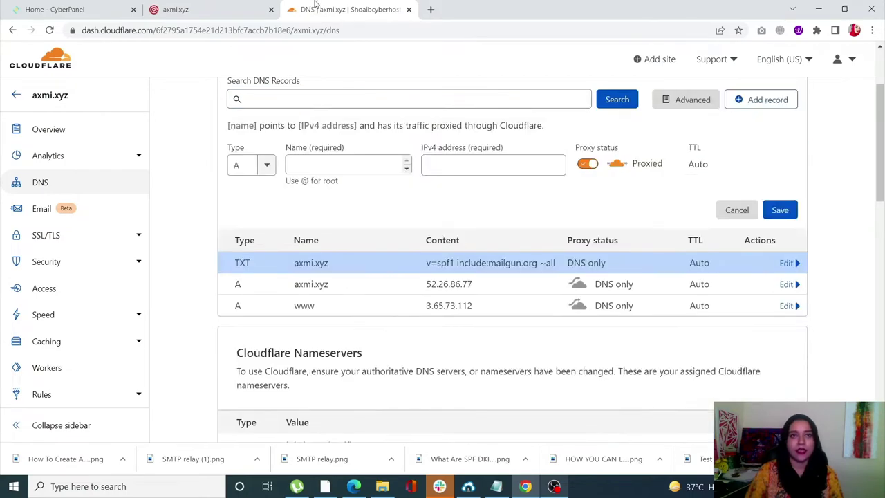
left_click(208, 9)
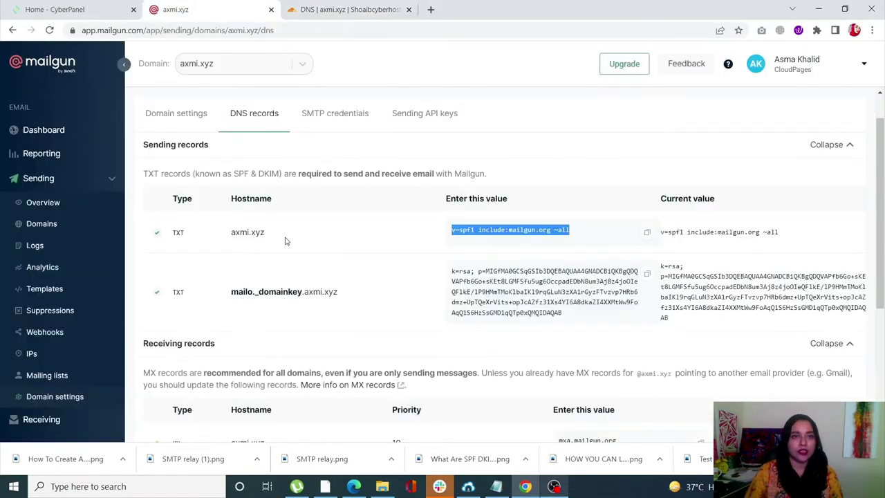
triple_click(240, 292)
key("ctrl+c")
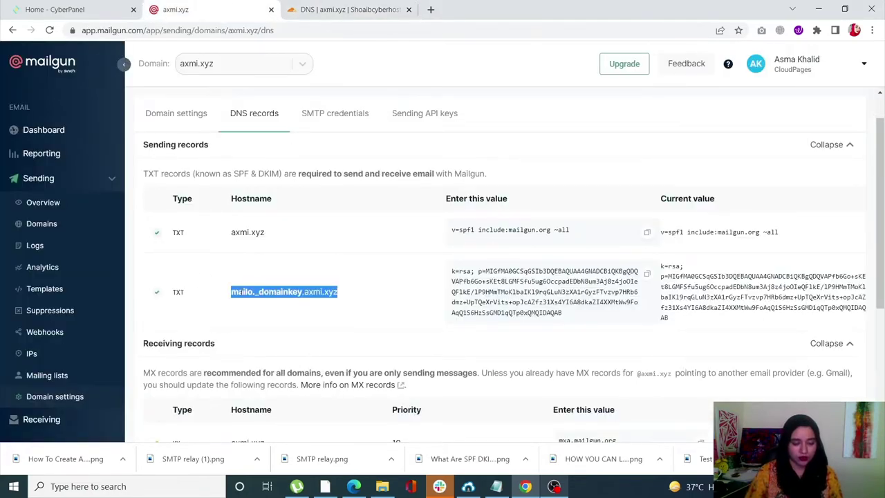
left_click(349, 9)
left_click(251, 165)
scroll(254, 284, "down", 3)
scroll(255, 283, "down", 2)
left_click(253, 270)
left_click(307, 170)
key("ctrl+v")
Paste Mailgun's k=rsa DKIM key as the record content and save it
left_click(235, 7)
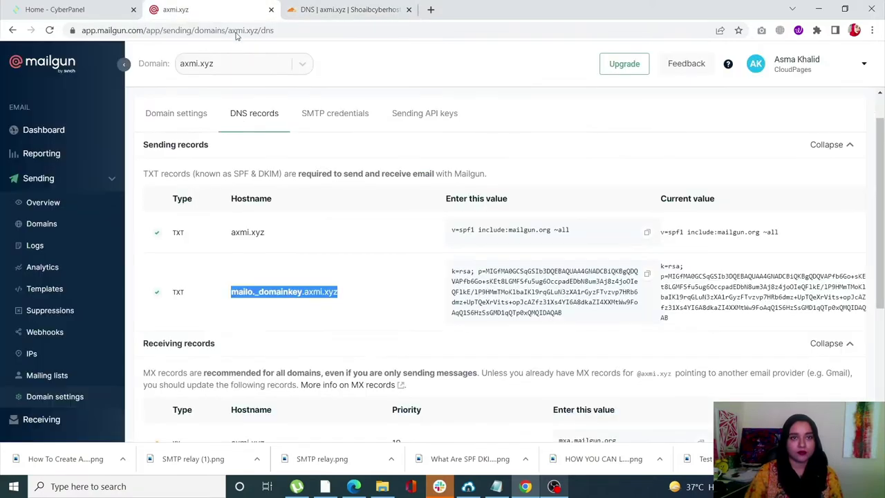
left_click(503, 291)
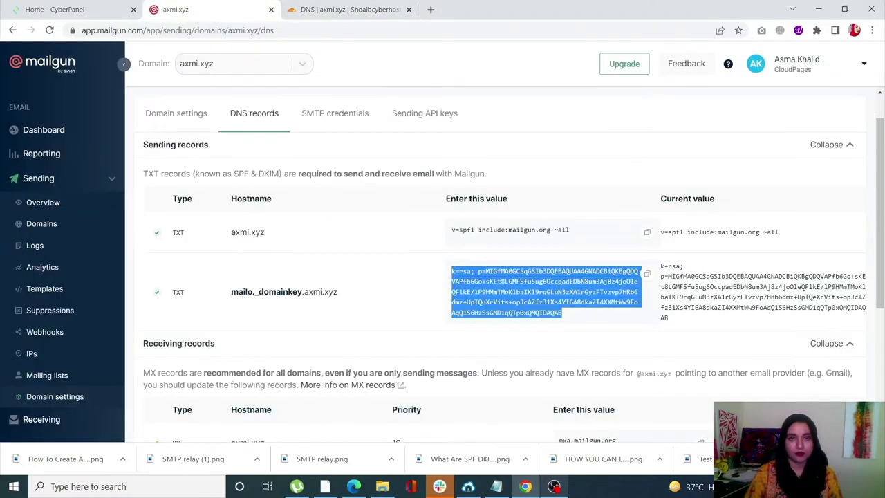
left_click(388, 9)
left_click(432, 242)
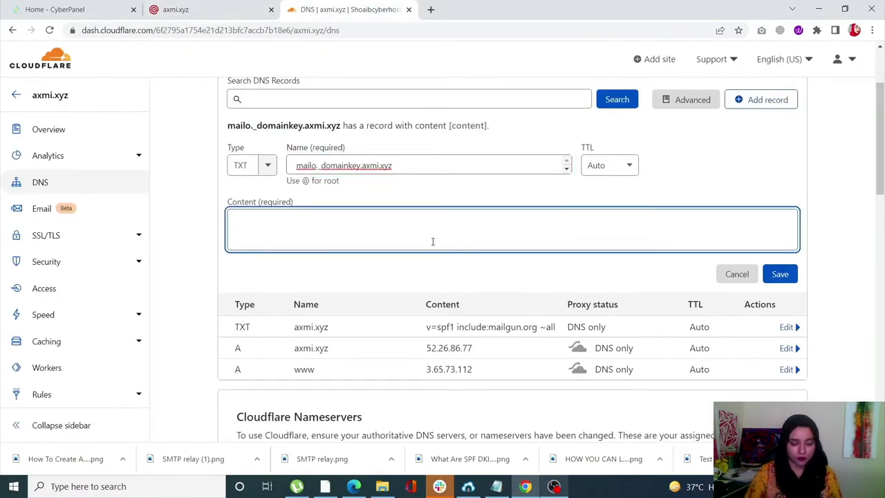
type("k=rsa; p=MIGfMA0GCSqGSIb3DQEBAQUAA4GNADCBiQKBgQDQVAPfb6Go+sKEt8LGMFSfu5ug6OccpadEDbN8um3Aj8z4joOIeQFlkE/lP9HMmTMoKlbaIKl9rqGLuN3zXA1rGyzFTvzvp7HRb6dmz+UpTQeXrVits+opJcAZfz31Xs4YI6A8dkaZI4XXMtWw9FoAqQ1S6HzSsGMD1qQTp0xQMQIDAQAB")
left_click(781, 301)
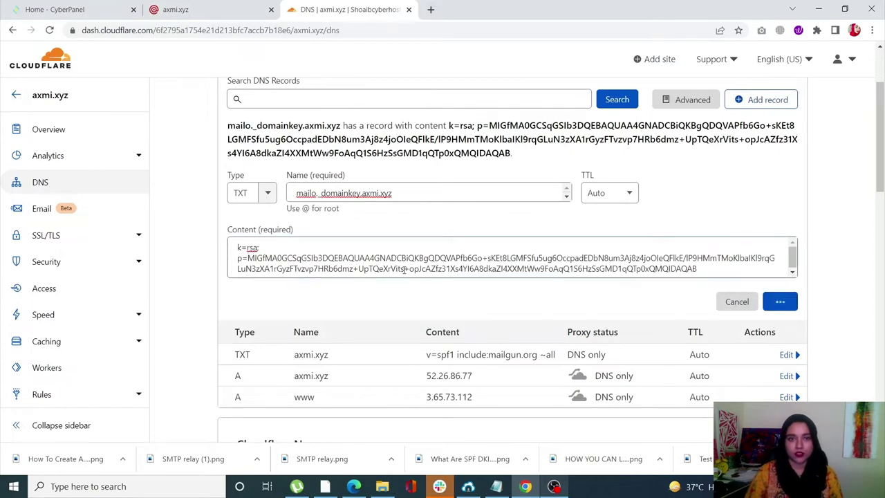
On Mailgun's DNS records page, select the tracking CNAME hostname email.axmi.xyz
left_click(175, 9)
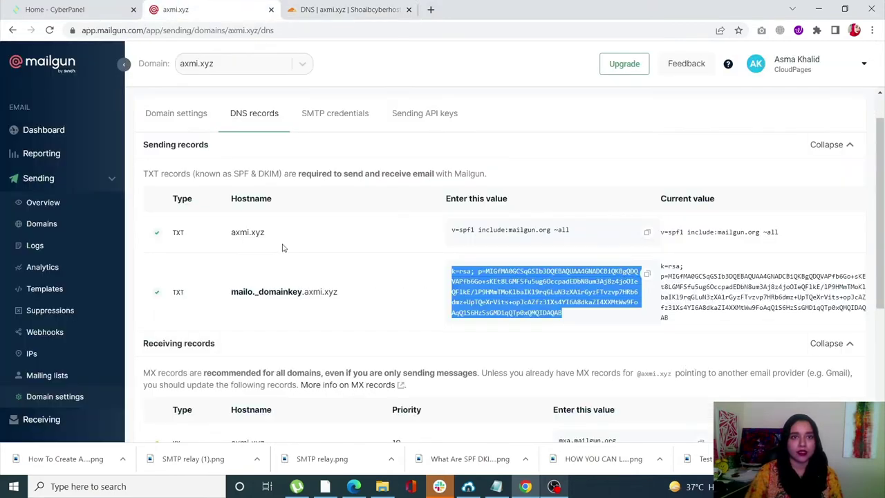
scroll(281, 246, "down", 3)
scroll(186, 310, "down", 1)
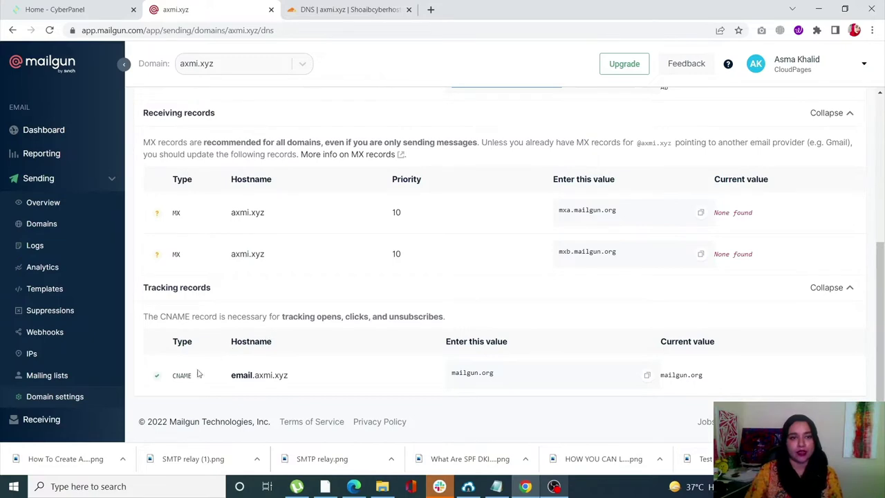
scroll(206, 290, "up", 3)
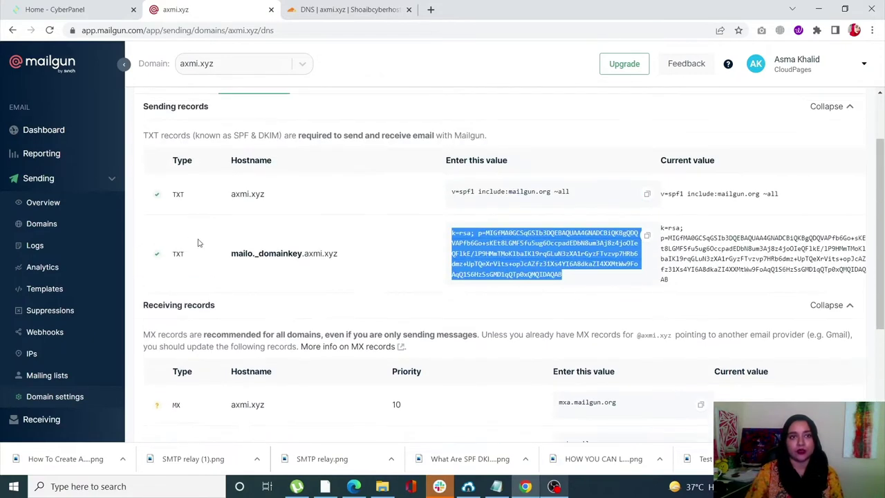
scroll(192, 256, "down", 3)
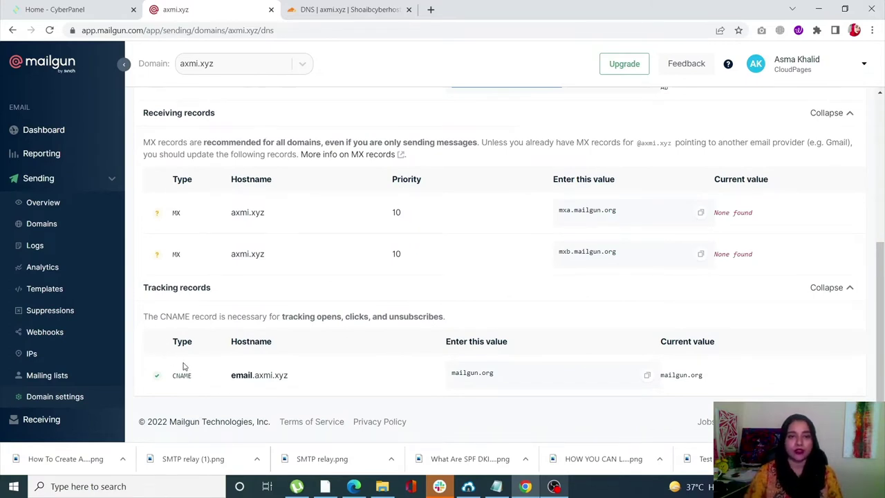
triple_click(275, 375)
key("ctrl+c")
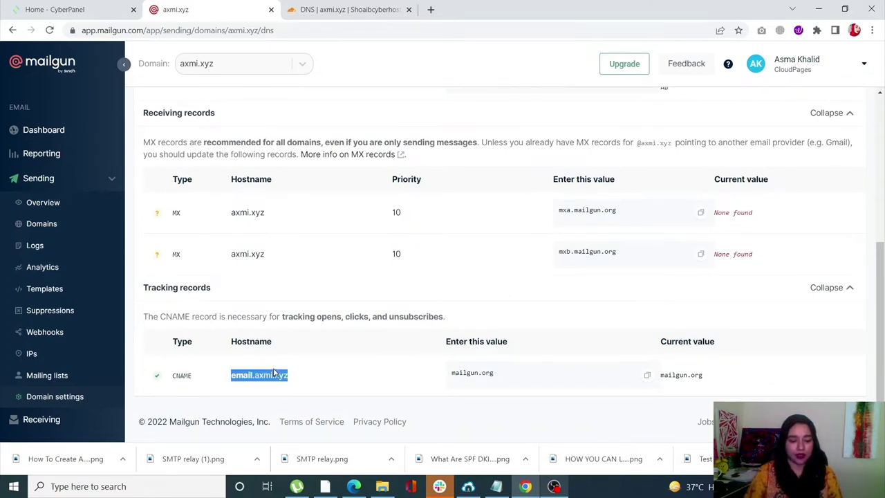
Start a new Cloudflare CNAME record with the name email.axmi.xyz
left_click(349, 10)
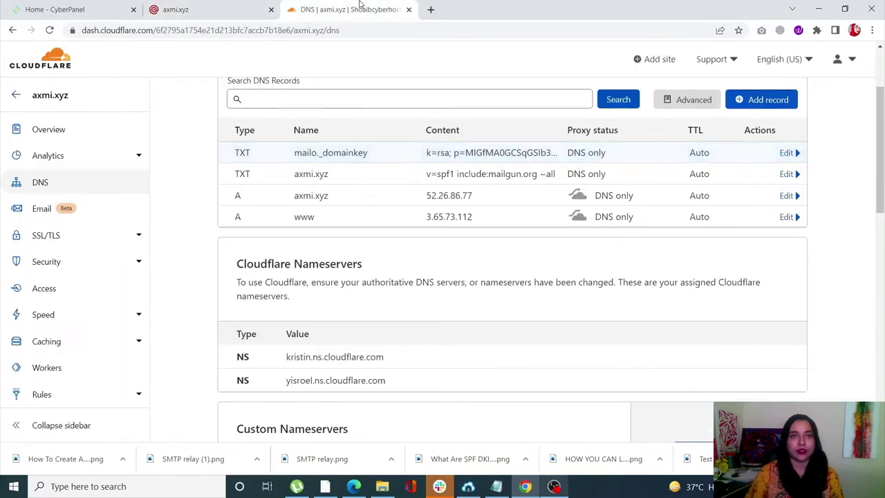
left_click(774, 104)
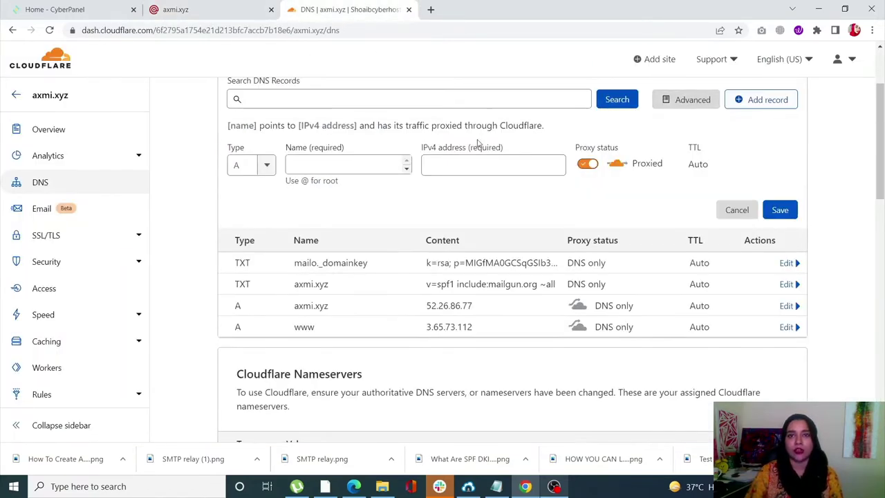
left_click(262, 164)
scroll(247, 222, "down", 2)
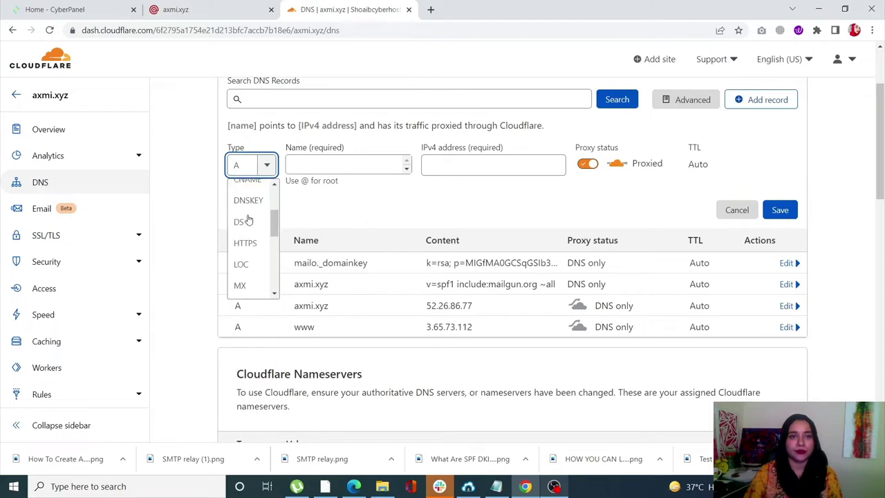
left_click(240, 186)
left_click(307, 166)
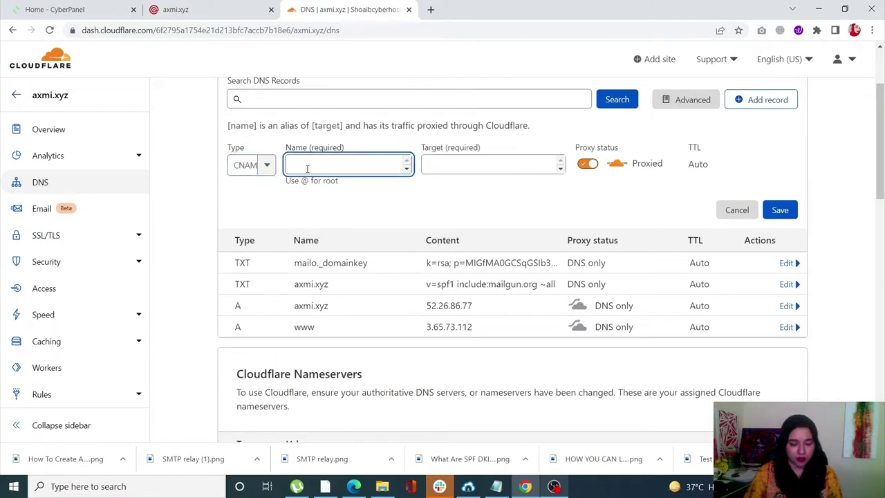
key("ctrl+v")
Set the CNAME target to mailgun.org, make it DNS only, and save
left_click(200, 10)
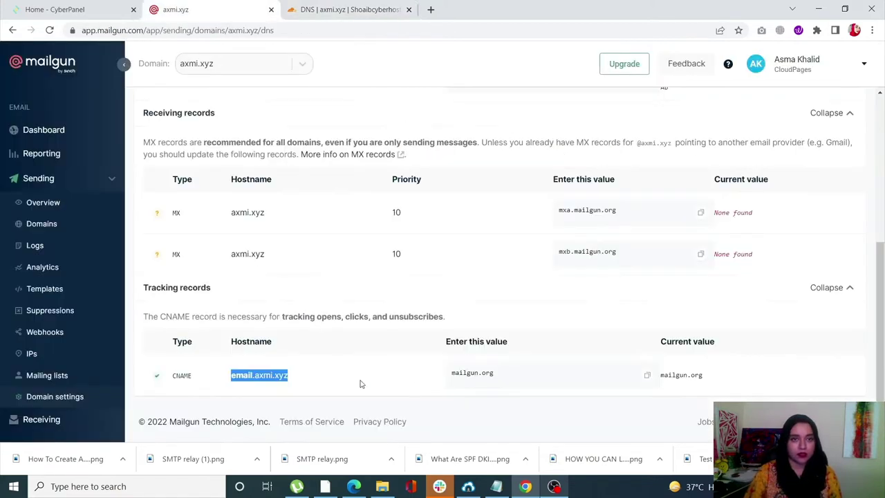
double_click(473, 373)
key("ctrl+c")
left_click(349, 10)
left_click(451, 165)
key("ctrl+v")
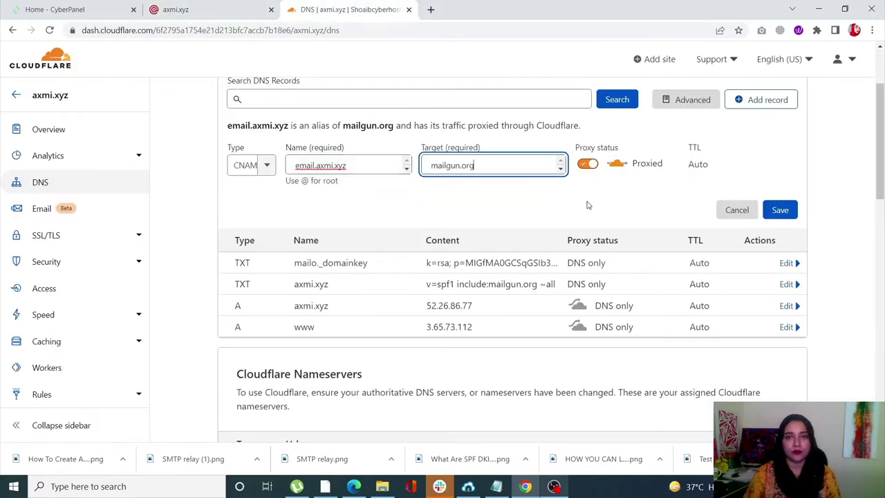
left_click(590, 169)
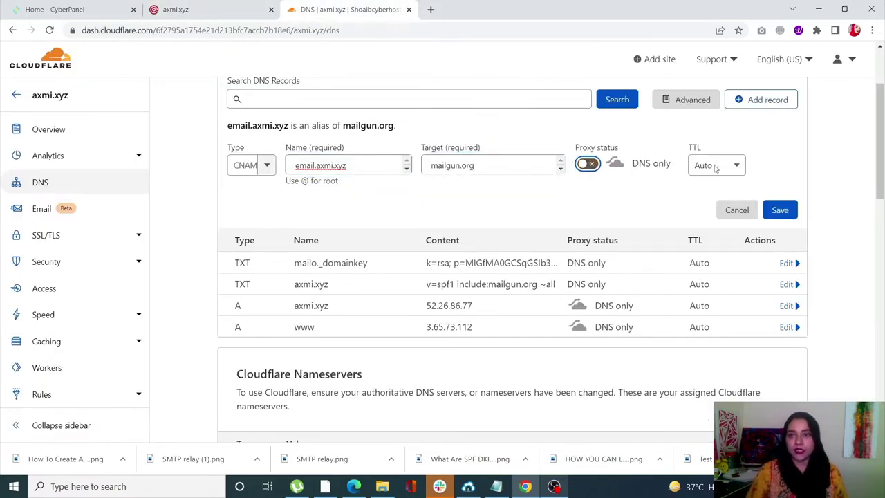
left_click(783, 210)
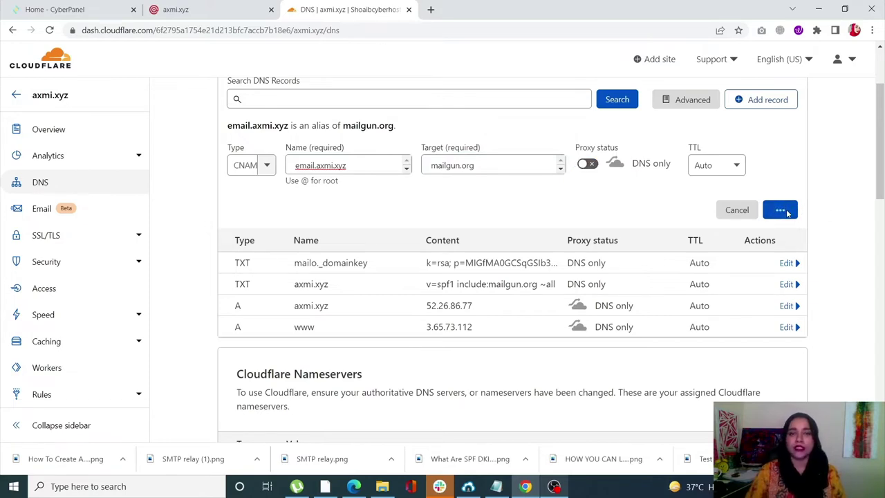
left_click(244, 4)
Run Verify DNS settings for axmi.xyz and confirm the SPF, DKIM and CNAME records pass
scroll(666, 239, "up", 3)
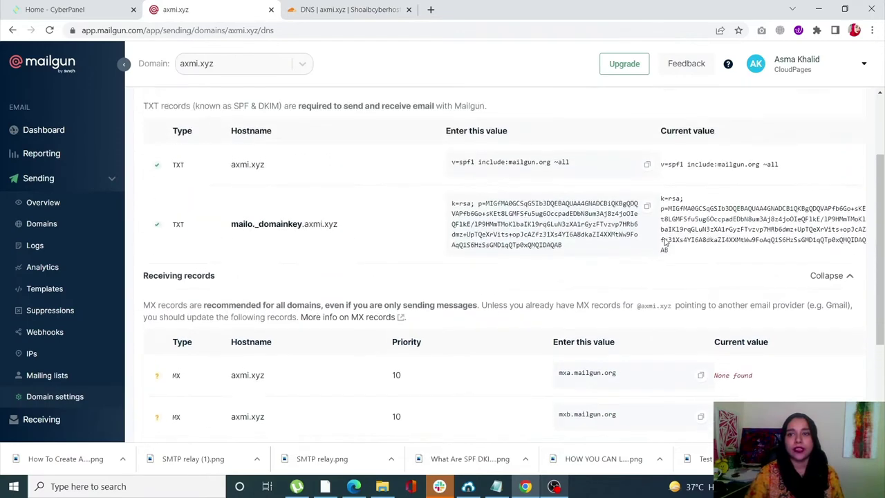
scroll(666, 239, "up", 2)
left_click(813, 112)
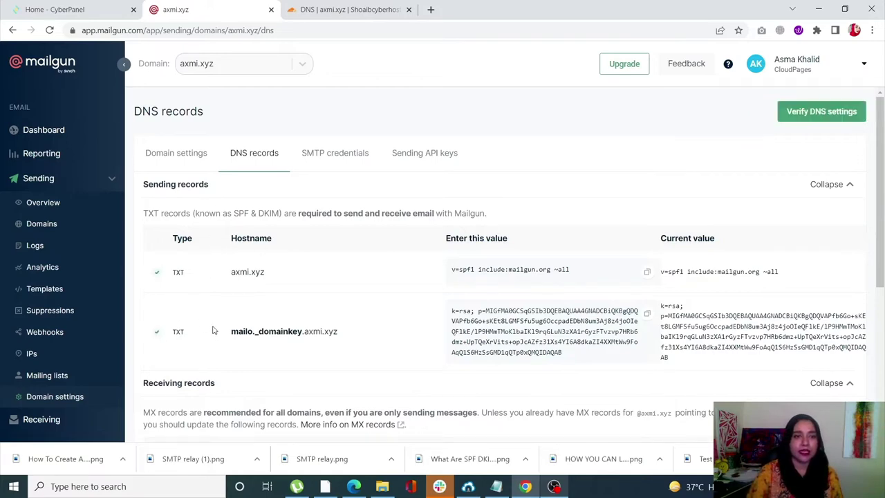
scroll(194, 342, "down", 1)
scroll(194, 343, "down", 4)
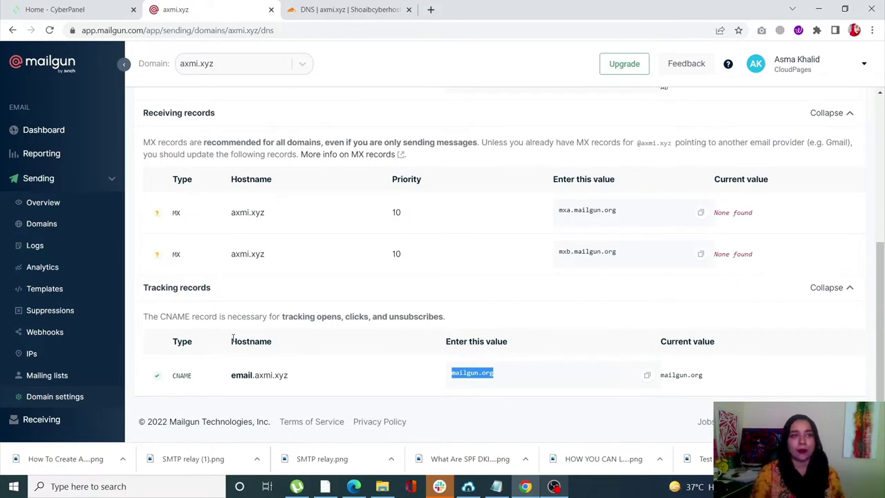
Check CyberPanel's MailServer SSL website list, then expand the Websites menu
left_click(81, 7)
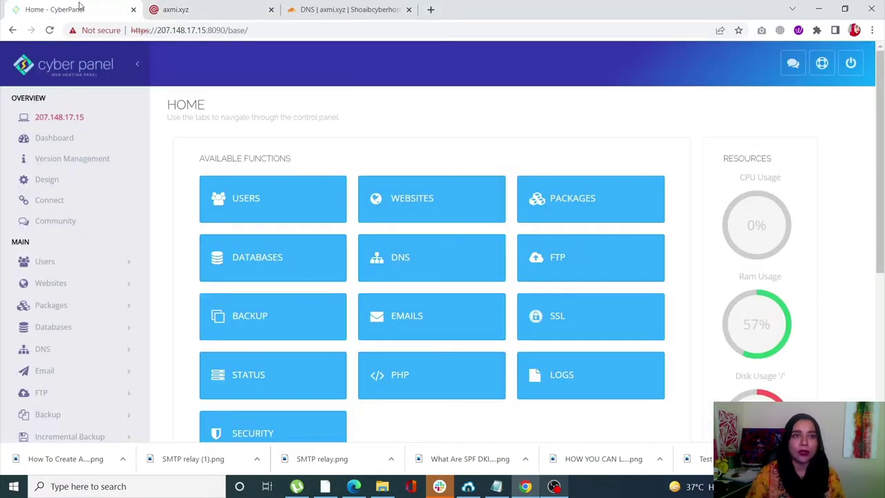
scroll(174, 256, "down", 1)
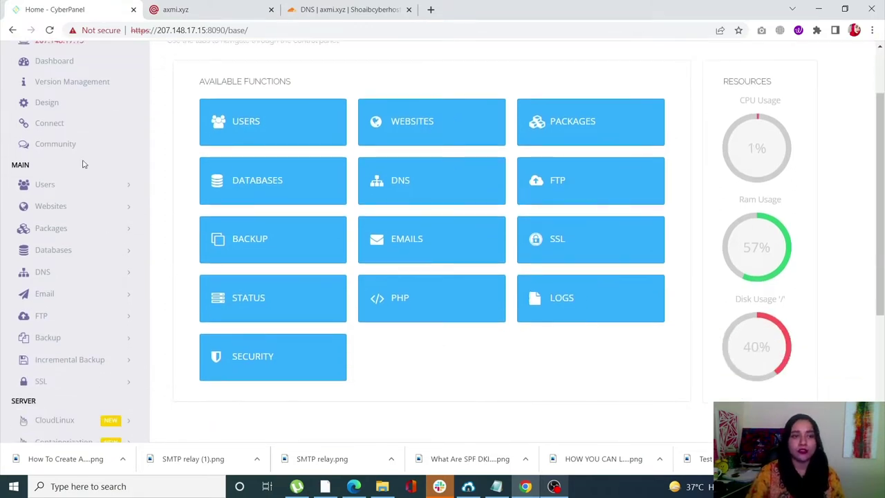
left_click(65, 383)
scroll(65, 387, "down", 2)
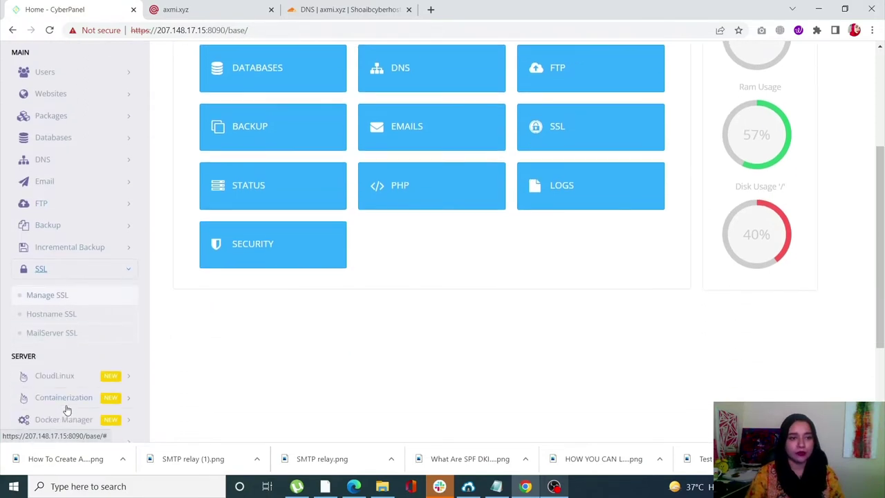
left_click(86, 332)
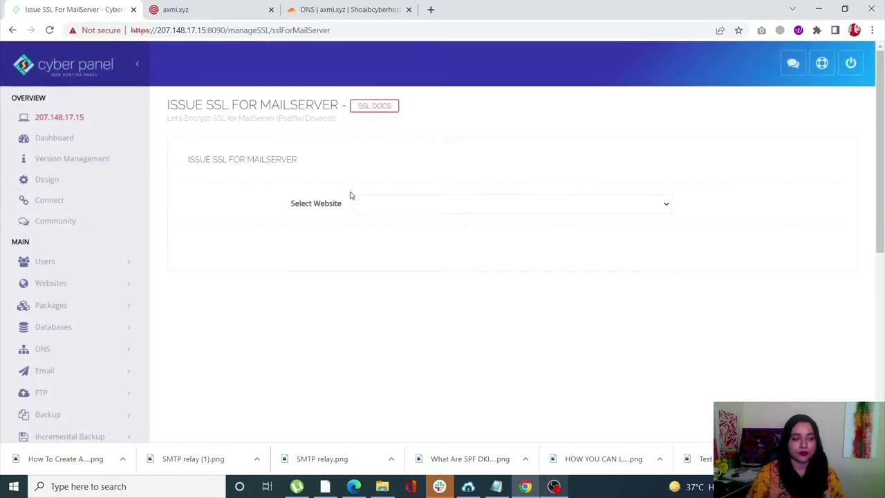
left_click(379, 208)
left_click(283, 304)
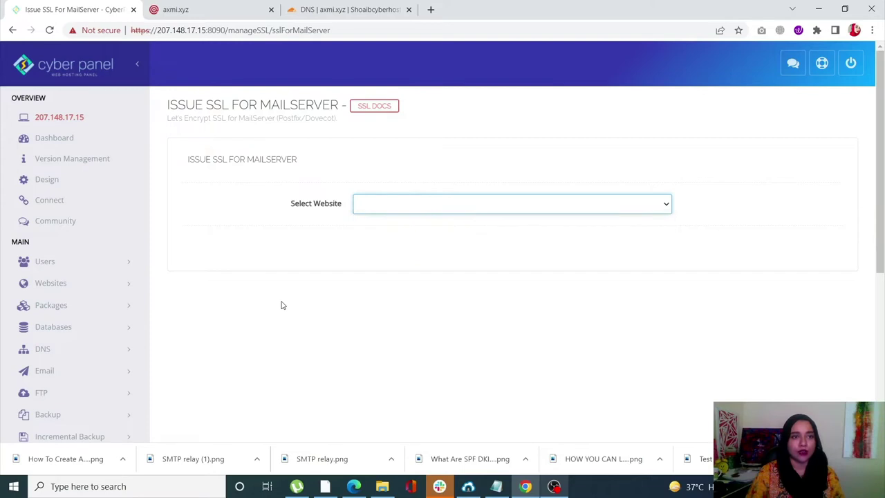
left_click(51, 283)
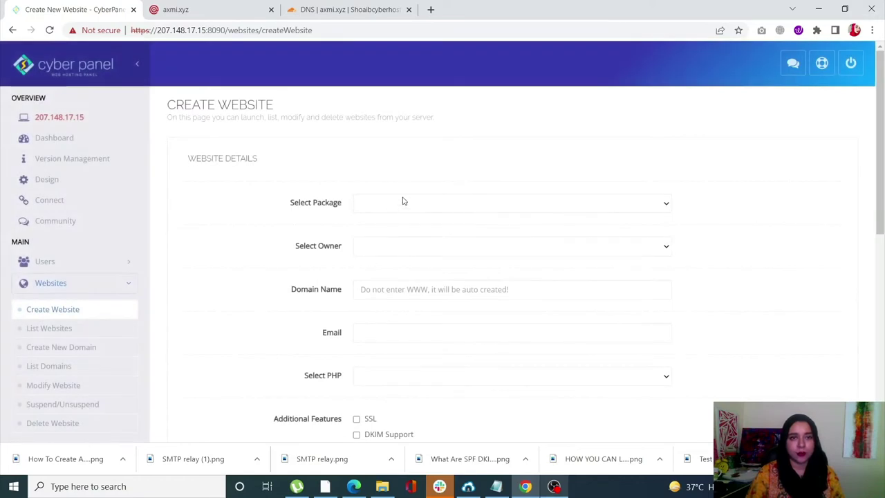
Choose the Default package and admin owner, and enter domain axmi.xyz plus the owner's e-mail
left_click(403, 200)
left_click(404, 233)
left_click(407, 253)
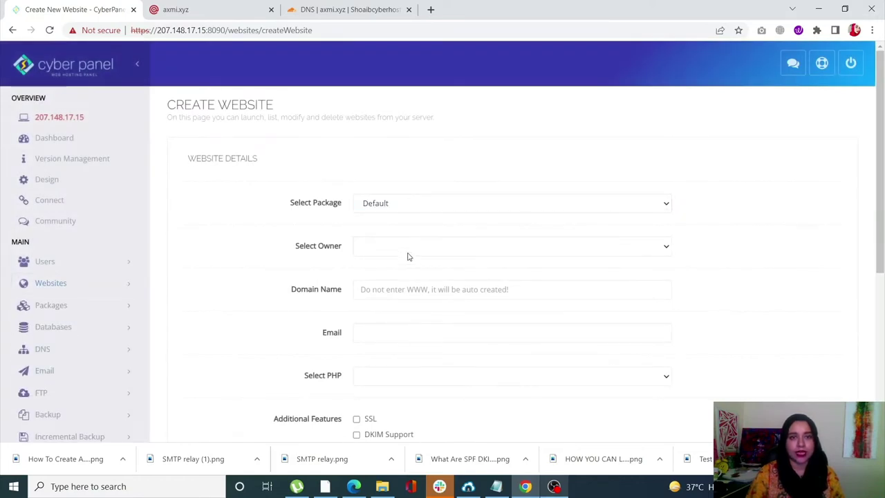
left_click(409, 270)
left_click(411, 291)
left_click(408, 337)
left_click(408, 336)
left_click(388, 204)
Select PHP 7.4, create the website, and go to SSL > MailServer SSL
scroll(366, 280, "down", 2)
left_click(373, 241)
left_click(377, 284)
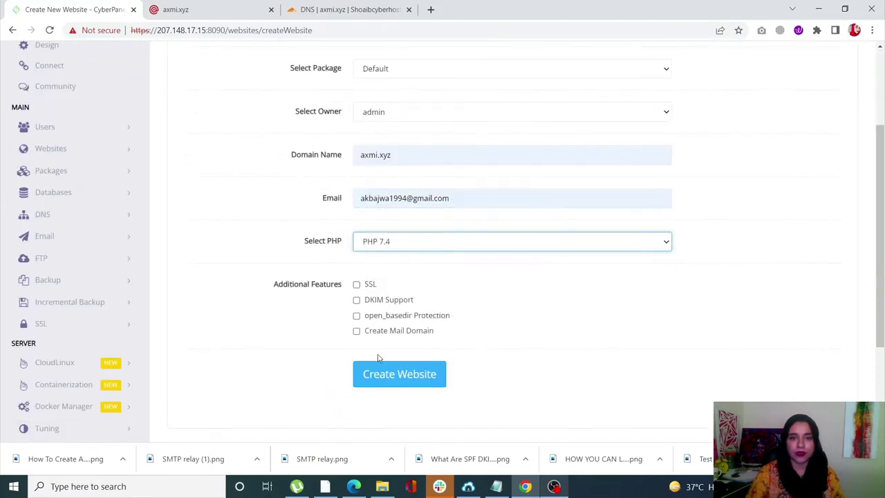
left_click(371, 363)
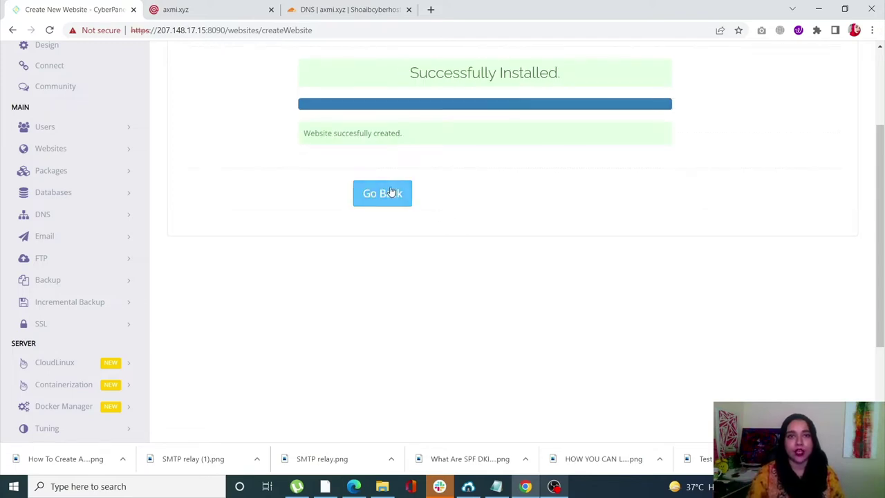
left_click(43, 328)
left_click(74, 388)
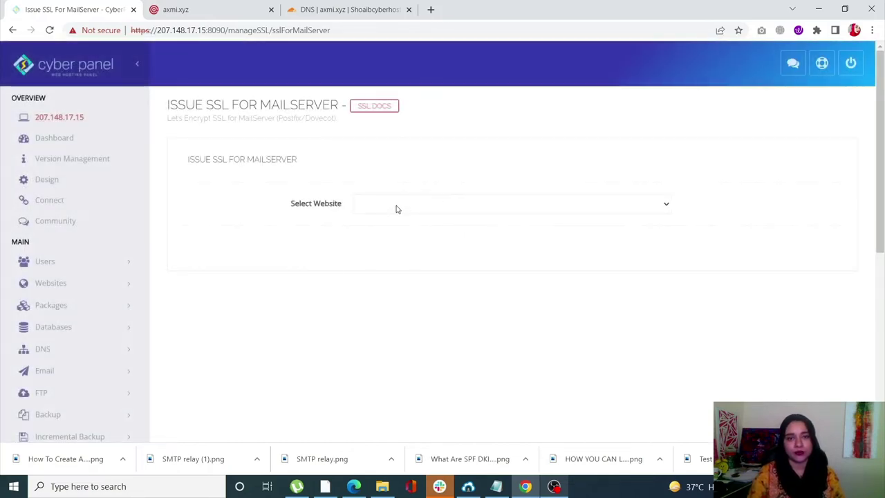
Issue the mail server SSL for axmi.xyz, then go to Email > Create Email
left_click(395, 205)
left_click(390, 228)
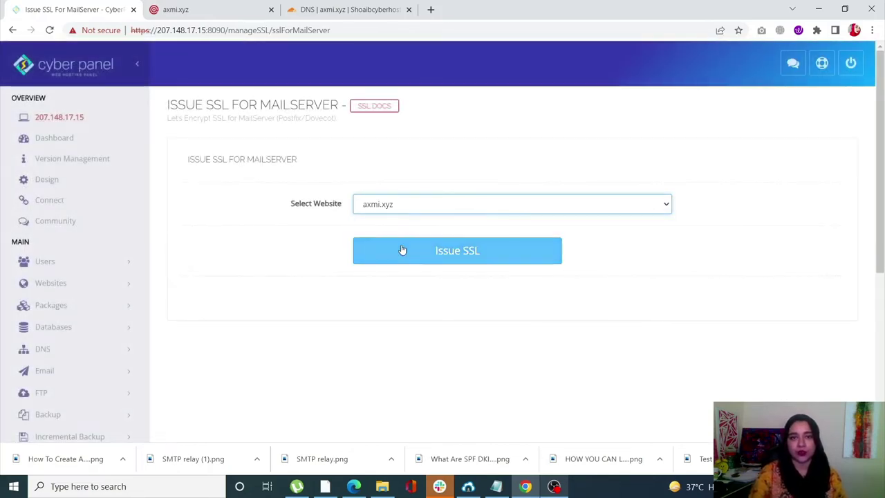
left_click(452, 253)
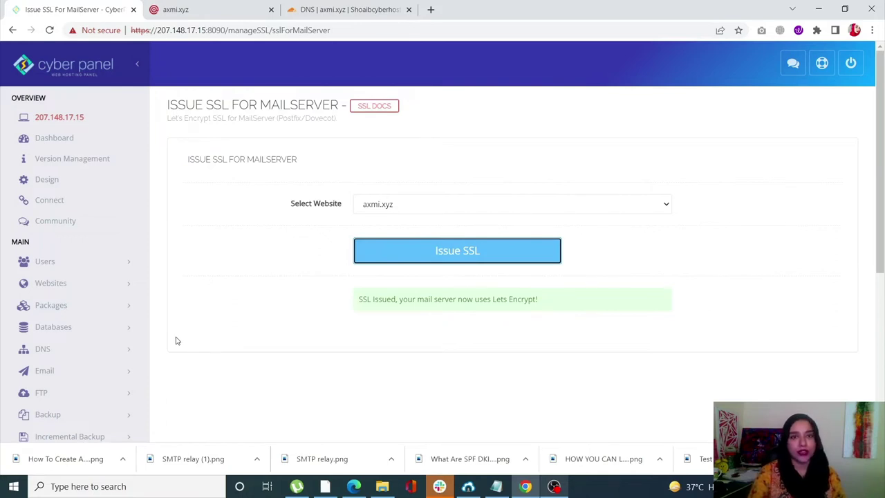
left_click(78, 375)
left_click(79, 395)
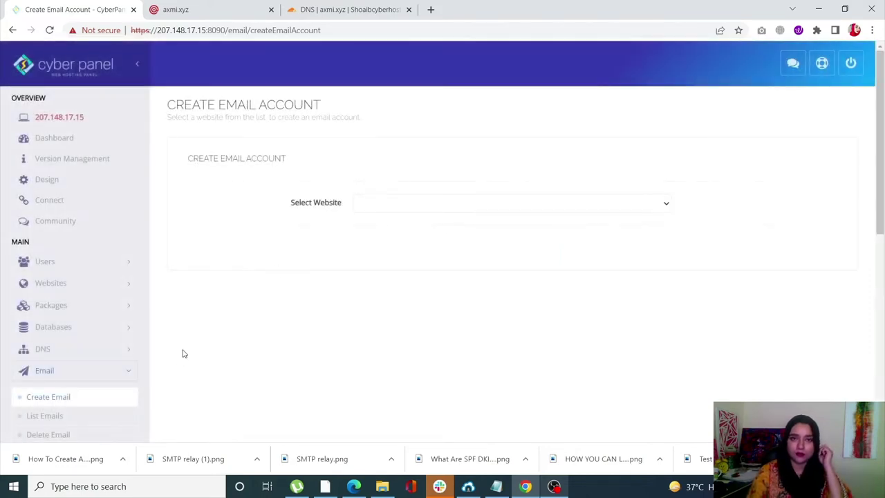
left_click(411, 204)
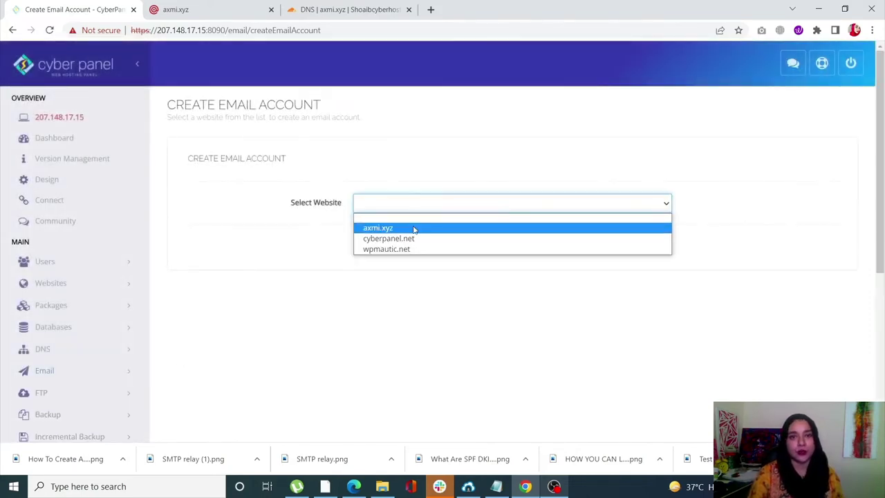
left_click(413, 228)
left_click(386, 243)
type("admin")
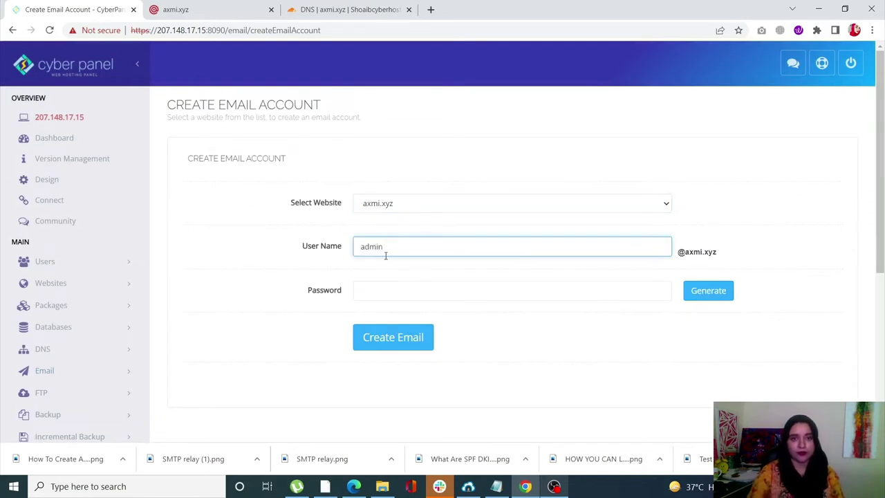
left_click(398, 293)
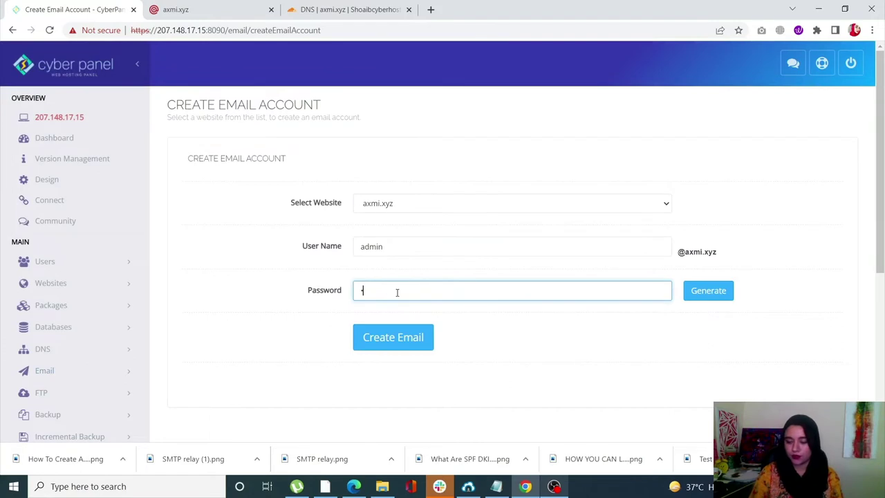
type("••••••")
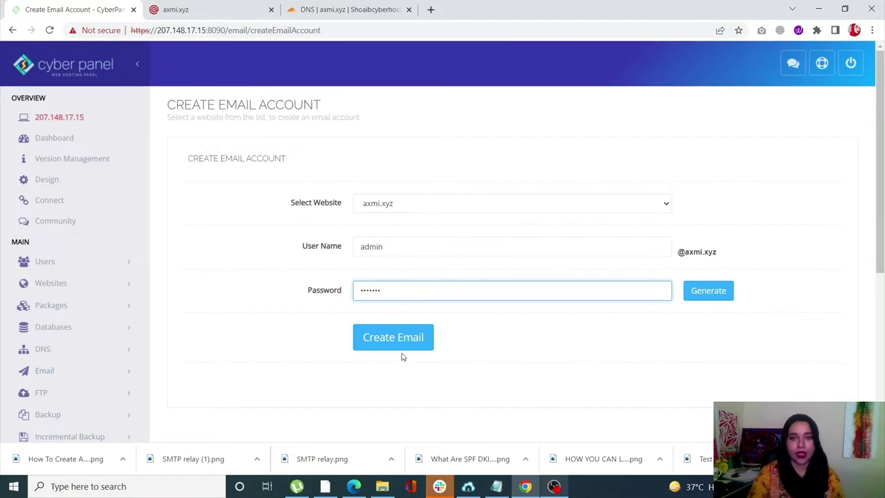
left_click(406, 340)
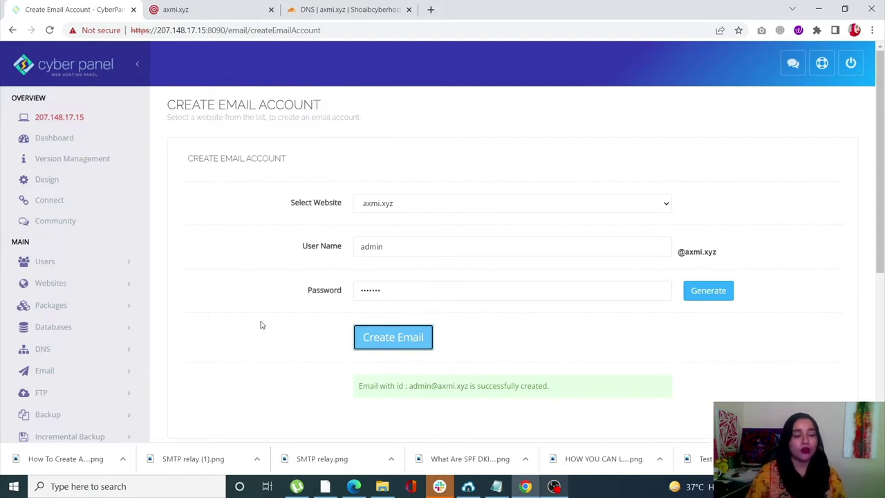
Check the CyberPanel mailbox page, then return to Mailgun's axmi.xyz DNS records tab
left_click(178, 9)
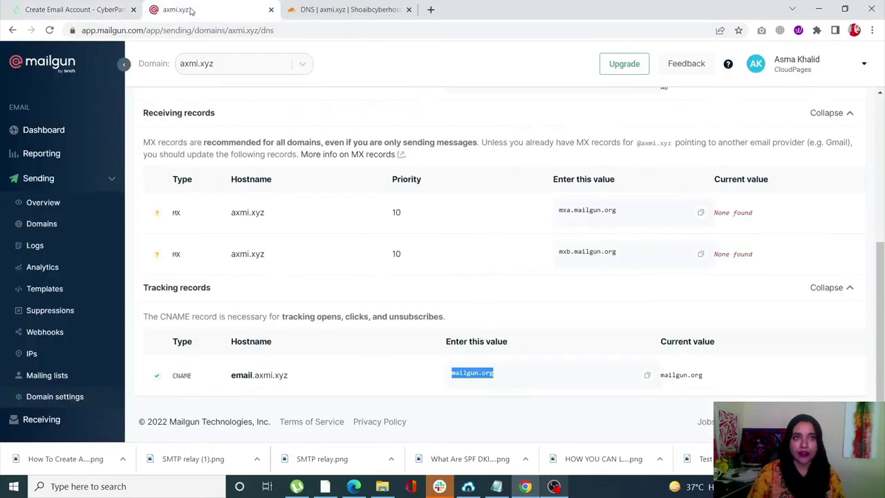
left_click(97, 10)
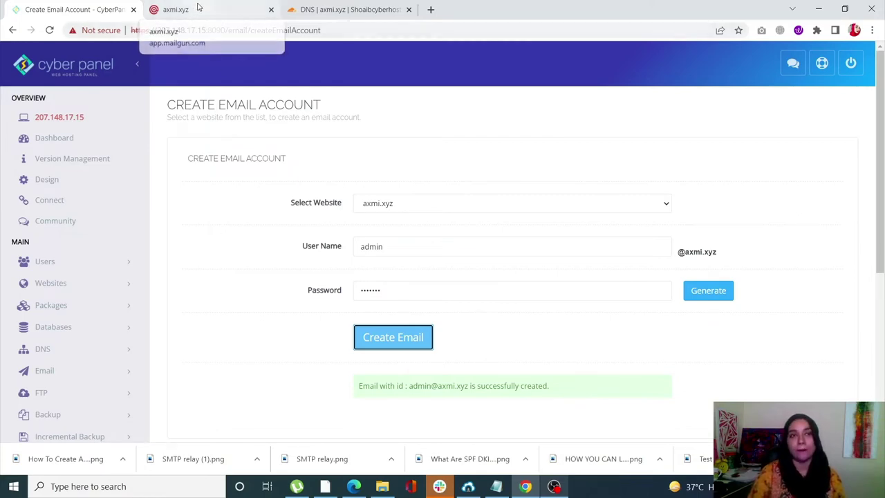
left_click(200, 10)
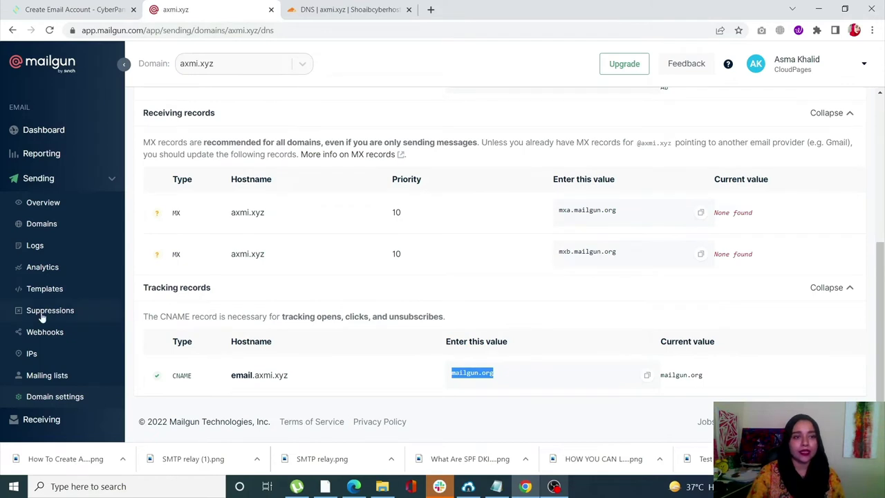
Show axmi.xyz's SMTP credentials under Domain settings and highlight the smtp.mailgun.org host
left_click(46, 398)
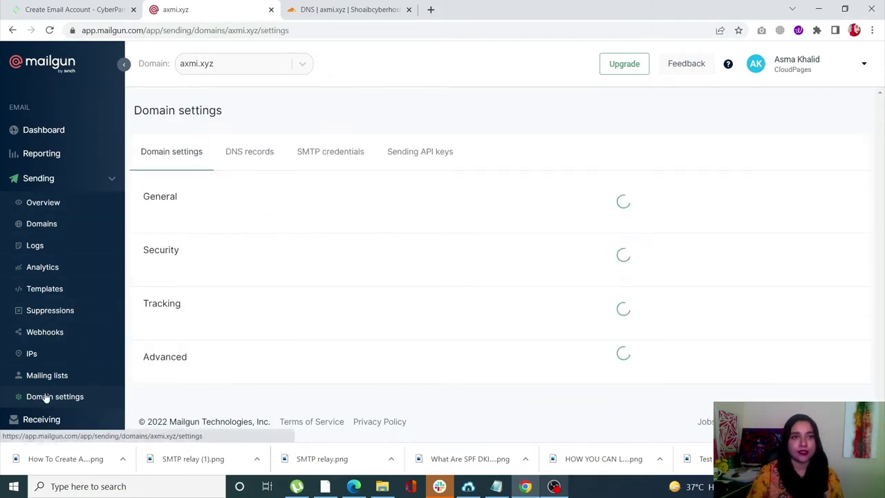
left_click(321, 158)
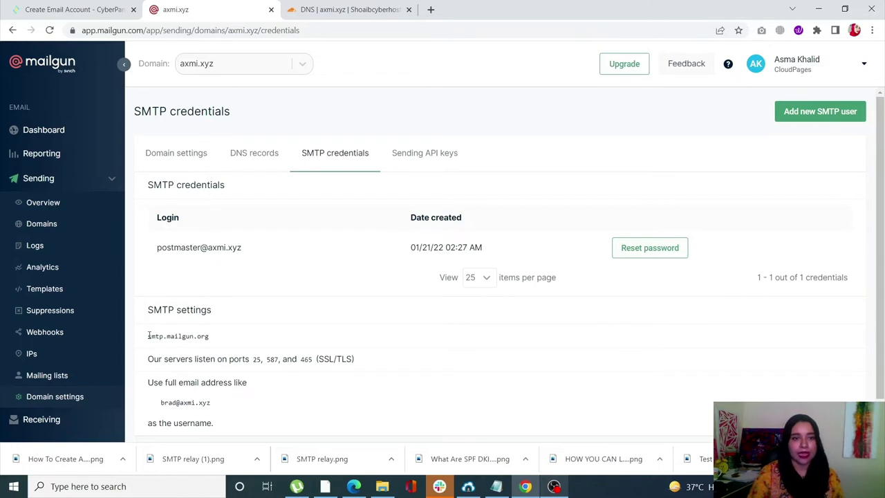
left_click_drag(148, 336, 213, 337)
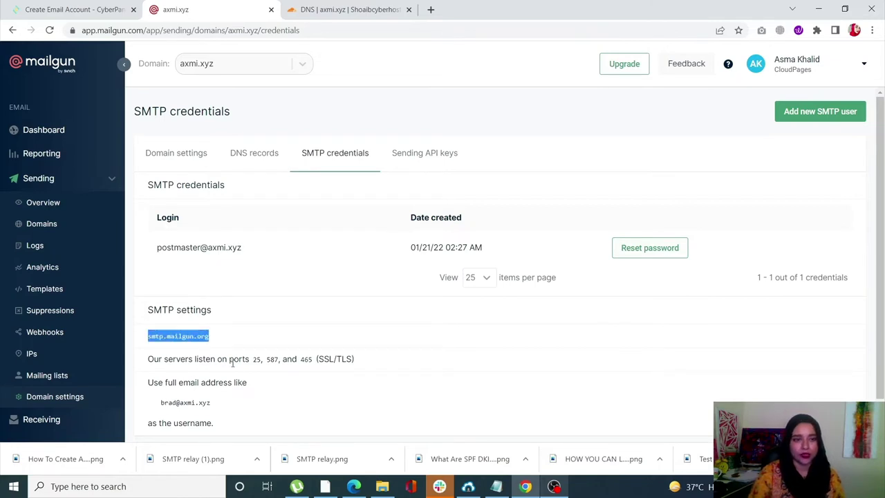
left_click(274, 334)
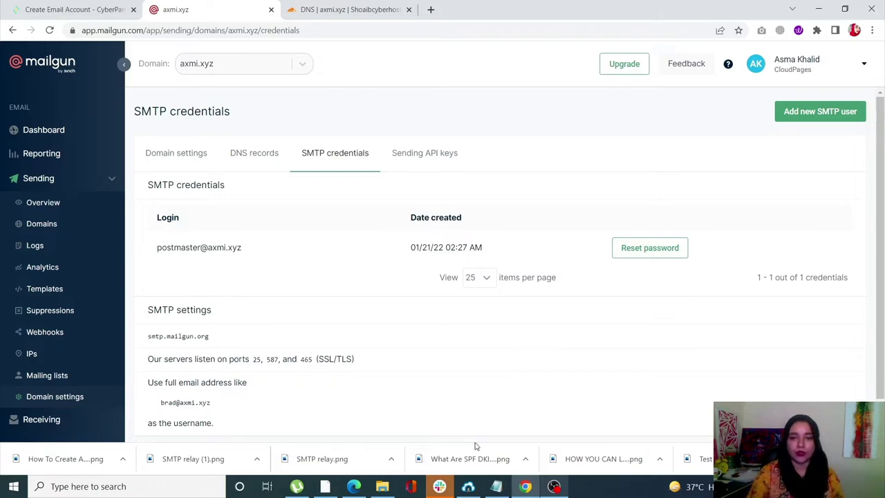
Open a cleared terminal on the server from the Bitvise SSH session
left_click(469, 486)
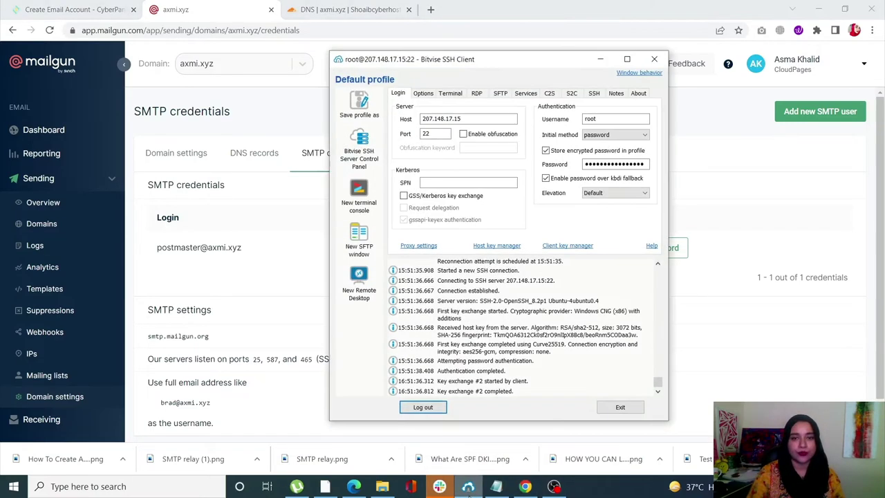
left_click(365, 192)
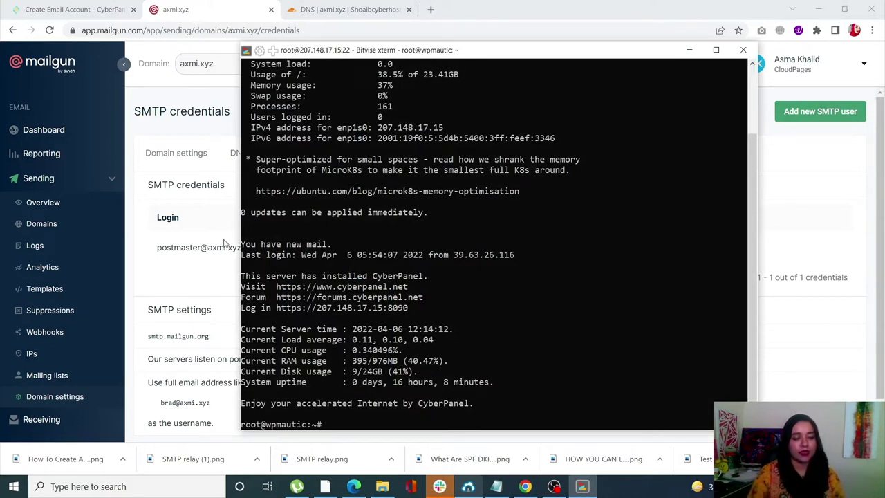
type("c")
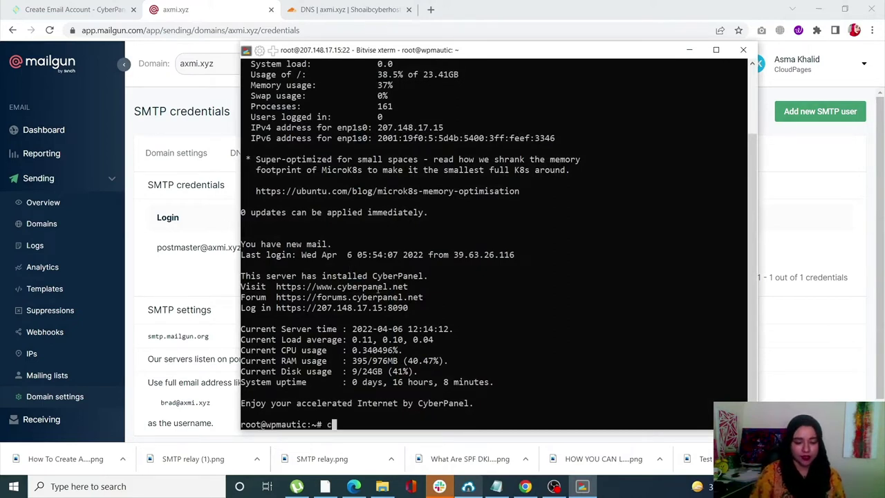
type("lear")
key("Return")
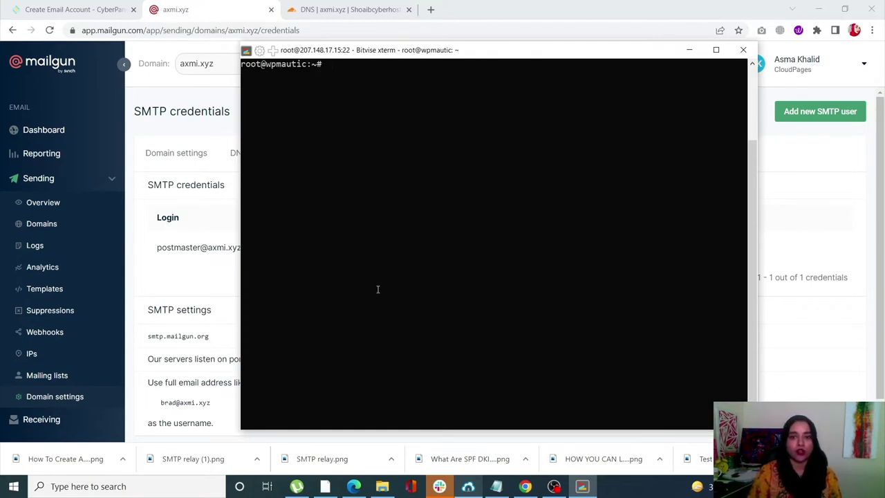
Test telnet to smtp.mailgun.org on port 25, aborting when it hangs
type("telnet")
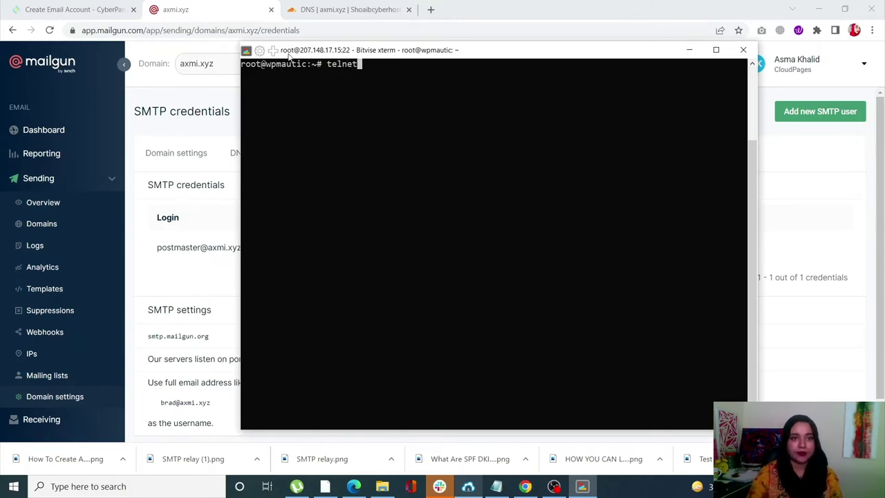
left_click_drag(290, 52, 339, 53)
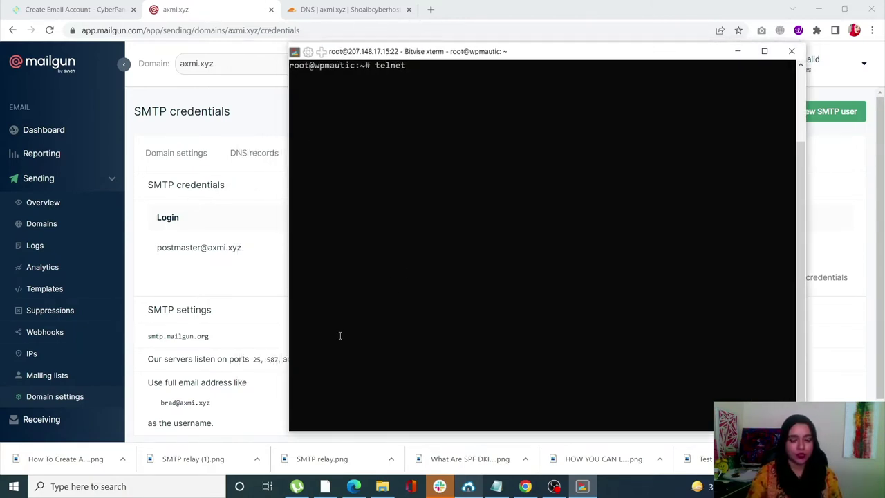
type("sm")
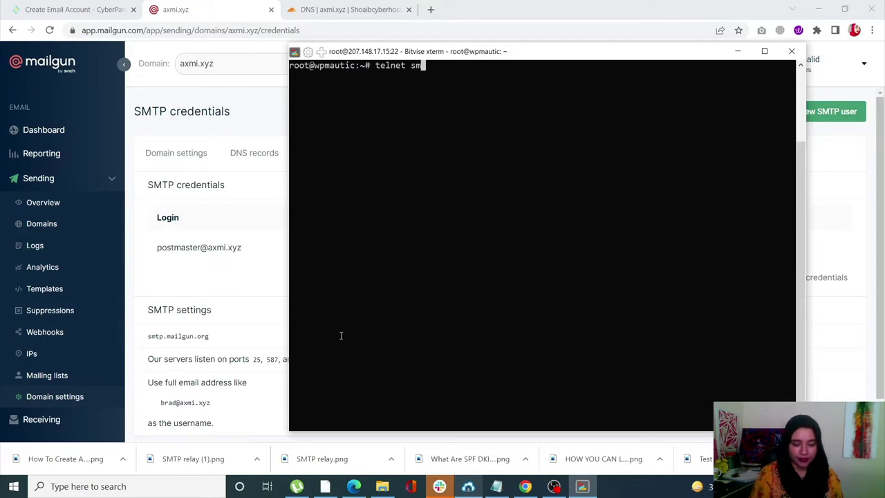
type("tp.")
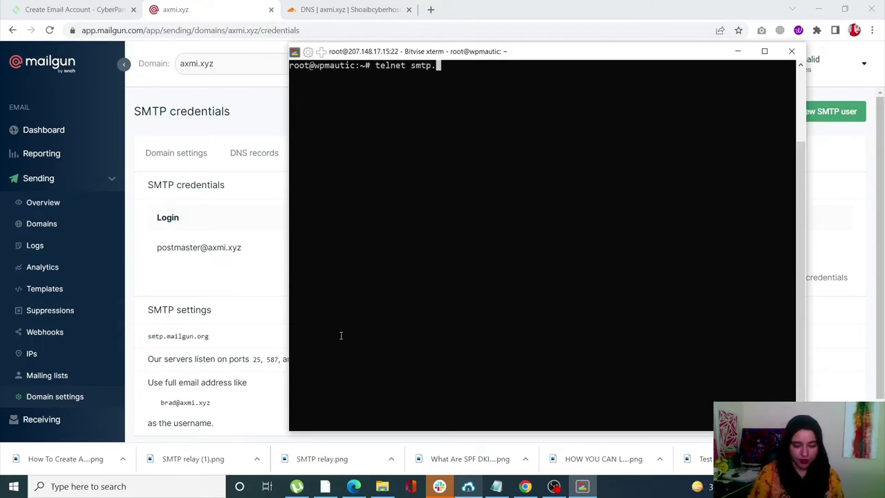
type("mailgun.org")
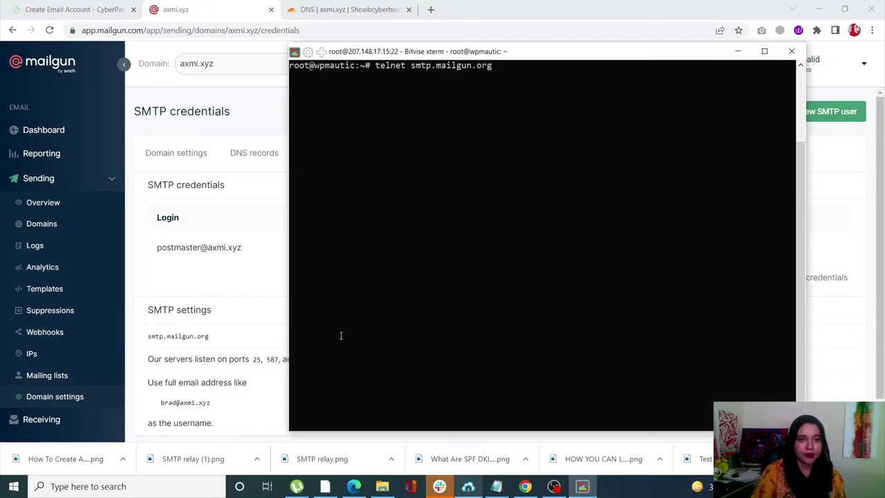
type(" 25")
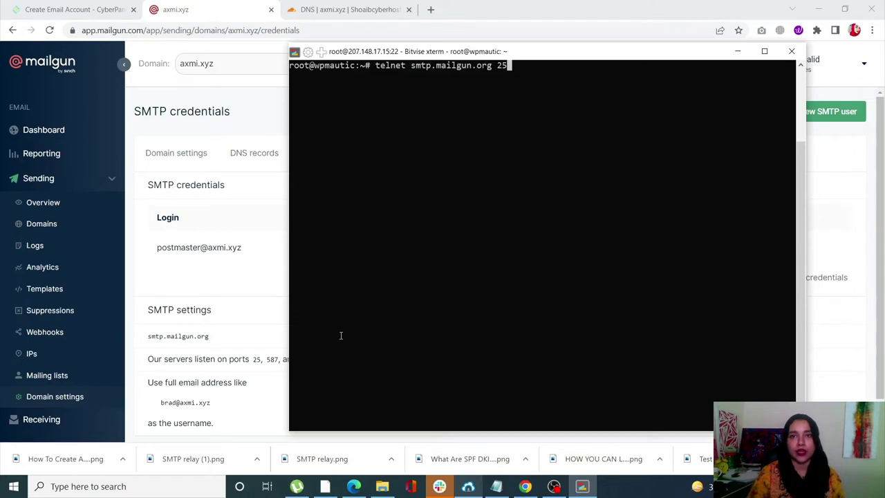
key("Return")
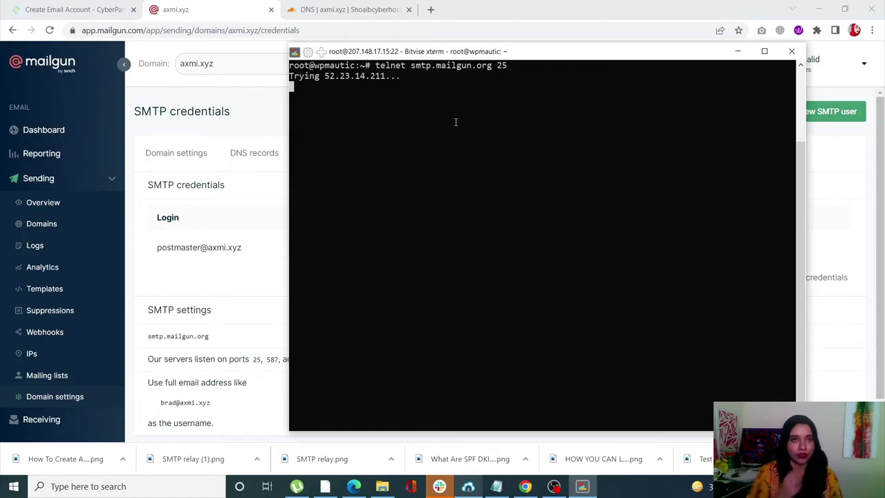
key("ctrl+c")
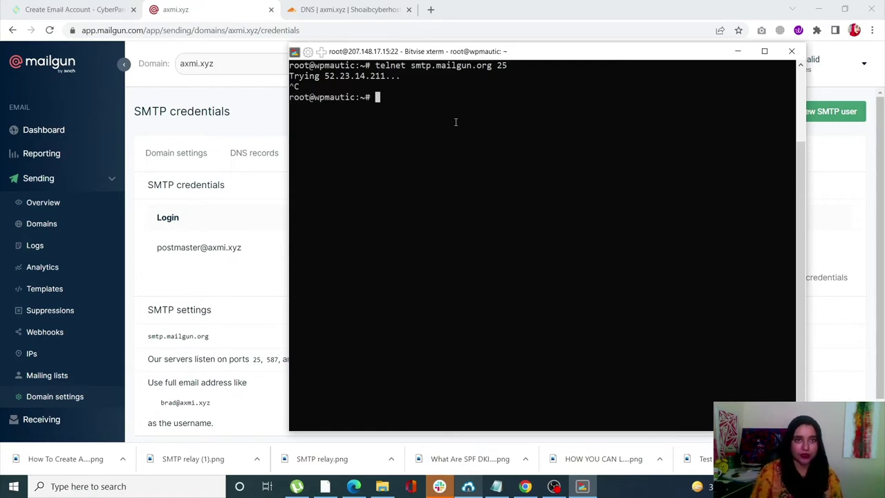
Telnet to smtp.mailgun.org on port 587, get the 220 banner, then quit
type("te")
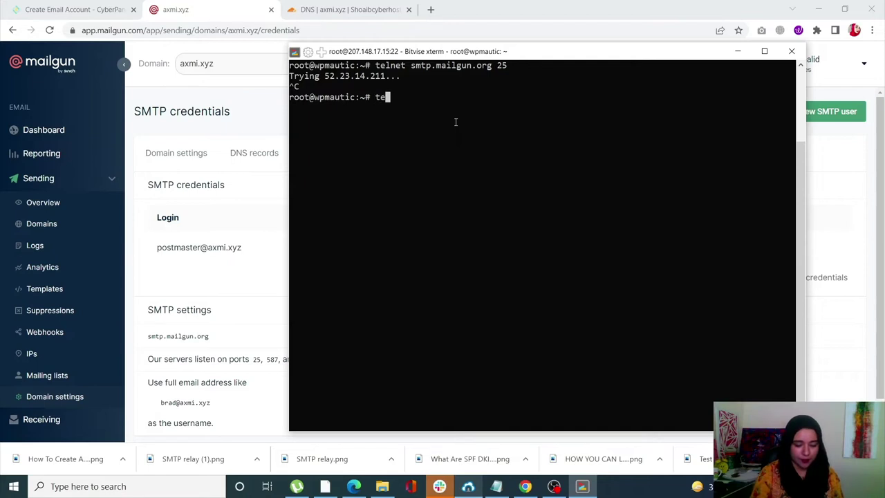
type("lnet s")
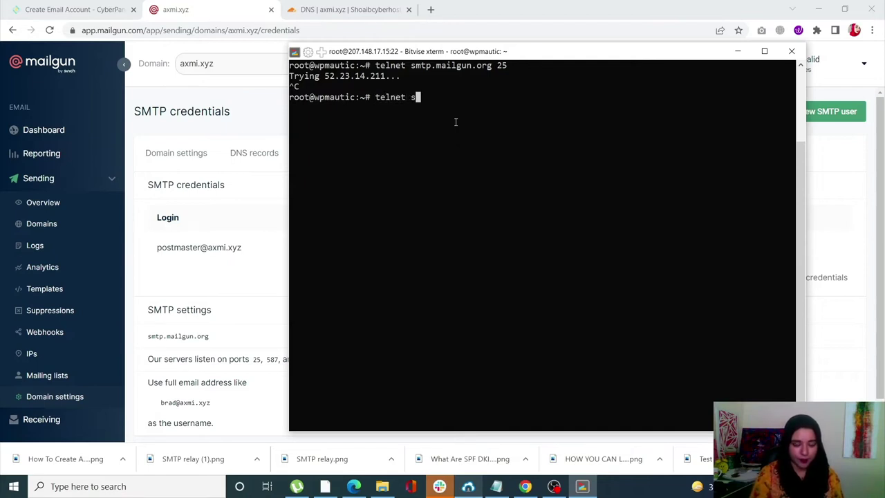
type("mtp.mai")
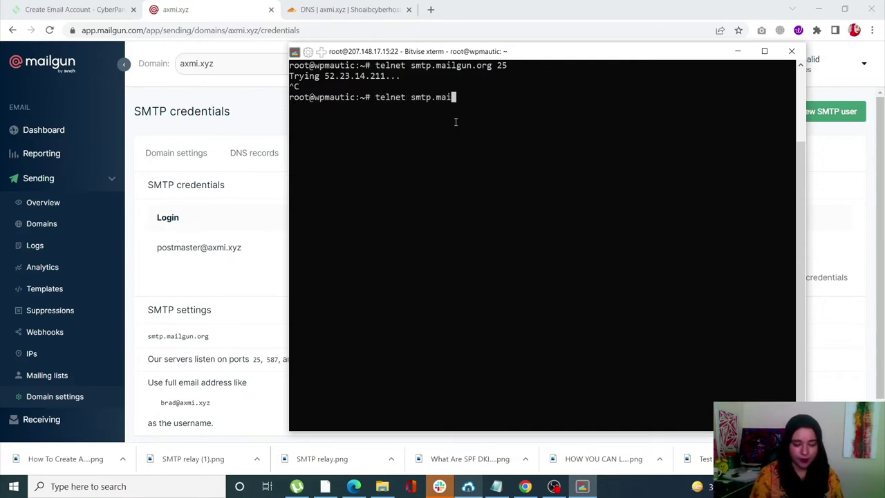
type("lgun.o")
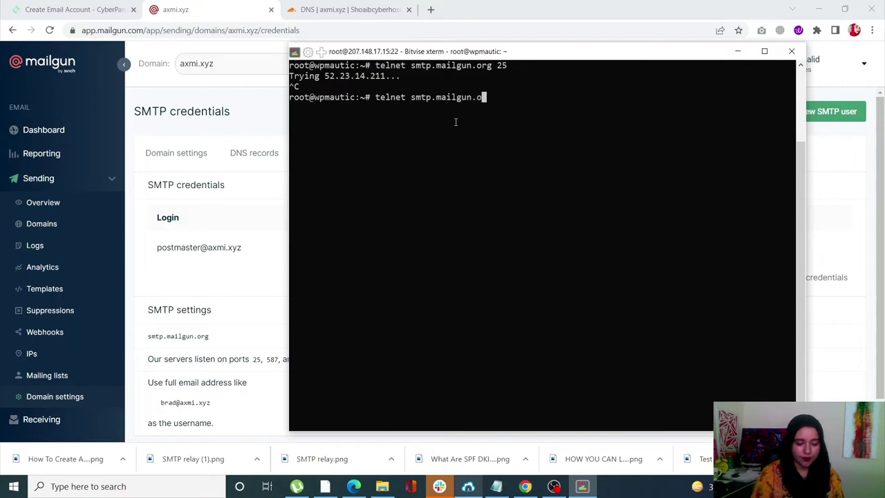
type("rg 587")
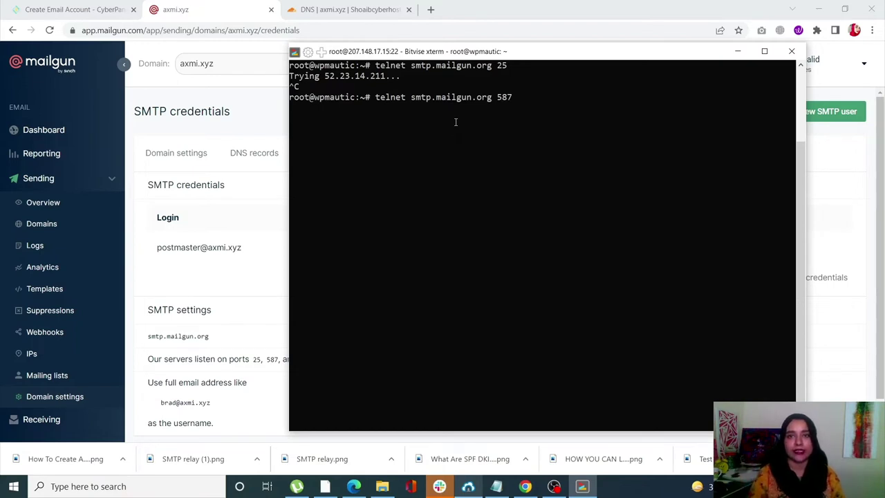
key("Return")
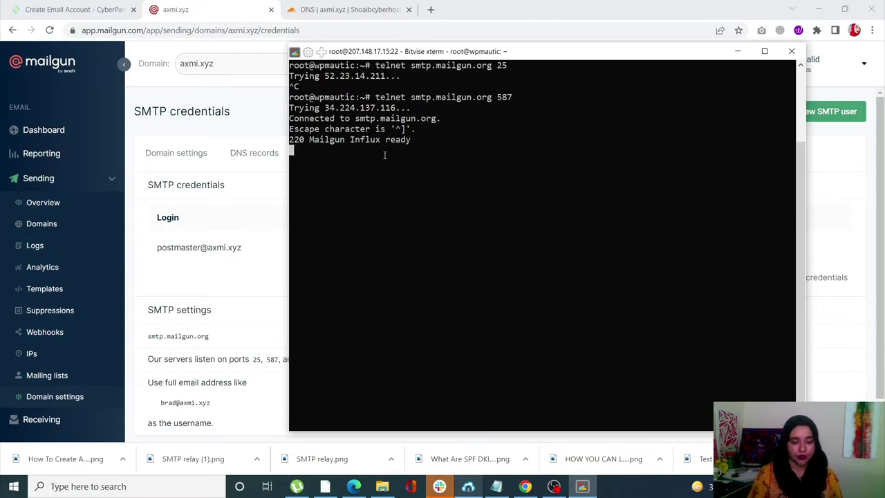
type("quit")
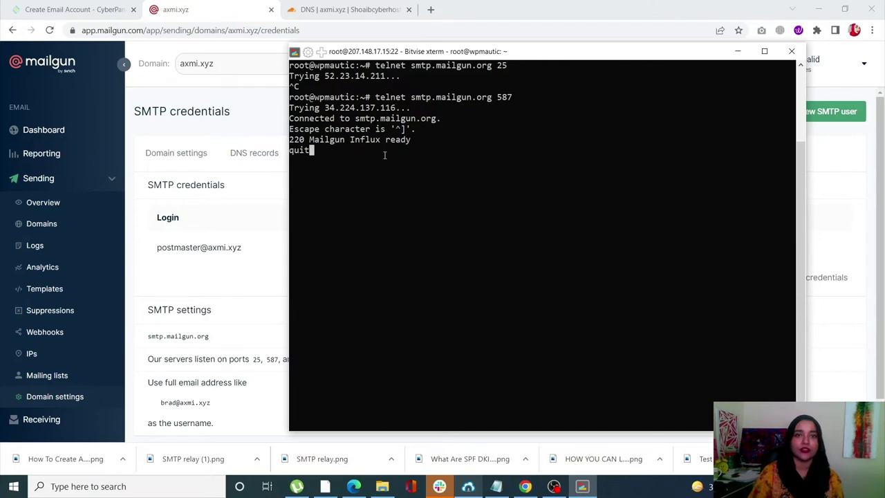
key("Return")
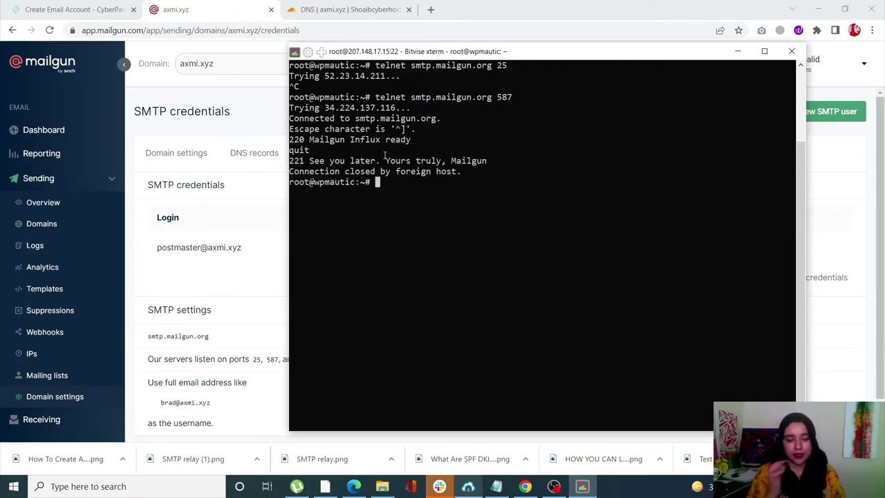
type("nano")
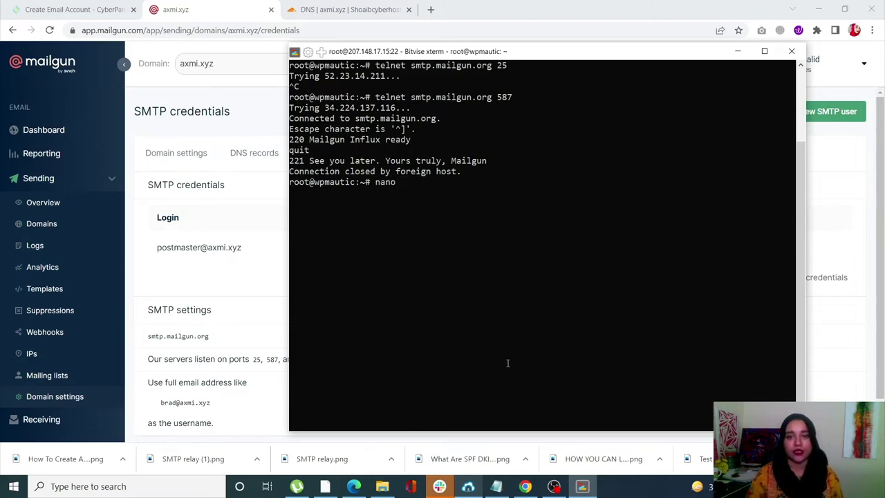
Open /etc/postfix/main.cf in nano using the path copied from a note
left_click(503, 491)
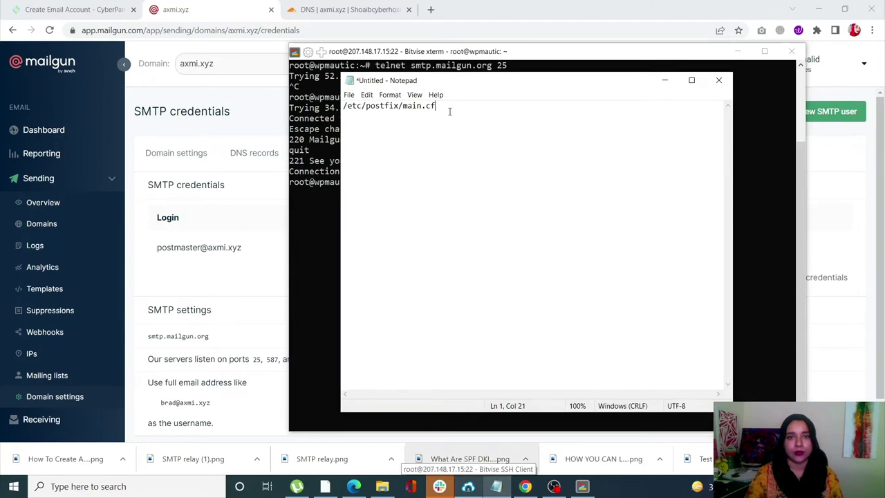
key("ctrl+a")
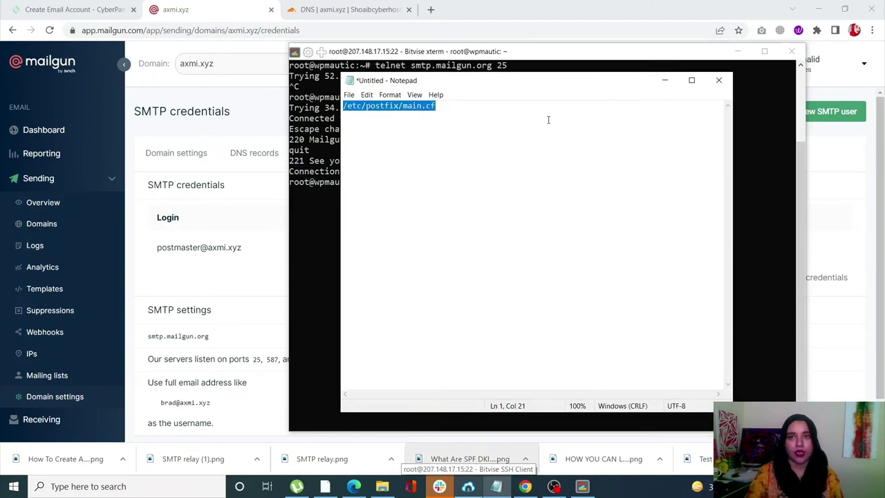
left_click(664, 80)
type("nano")
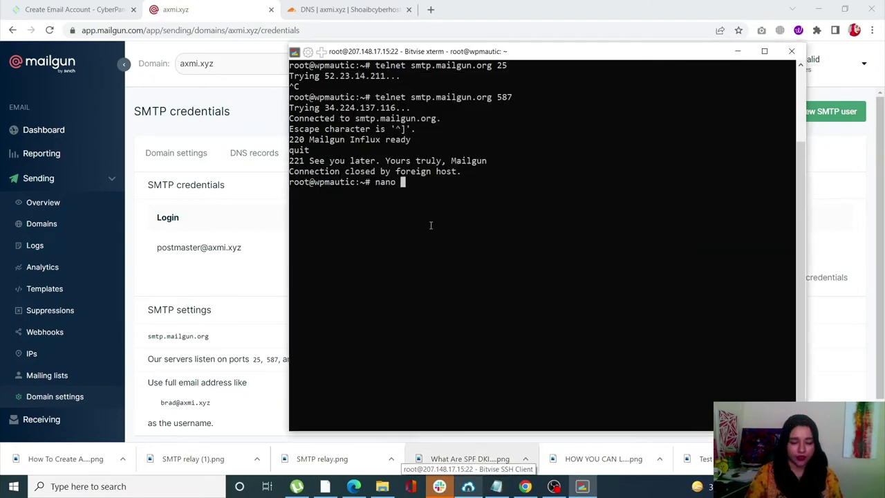
right_click(437, 182)
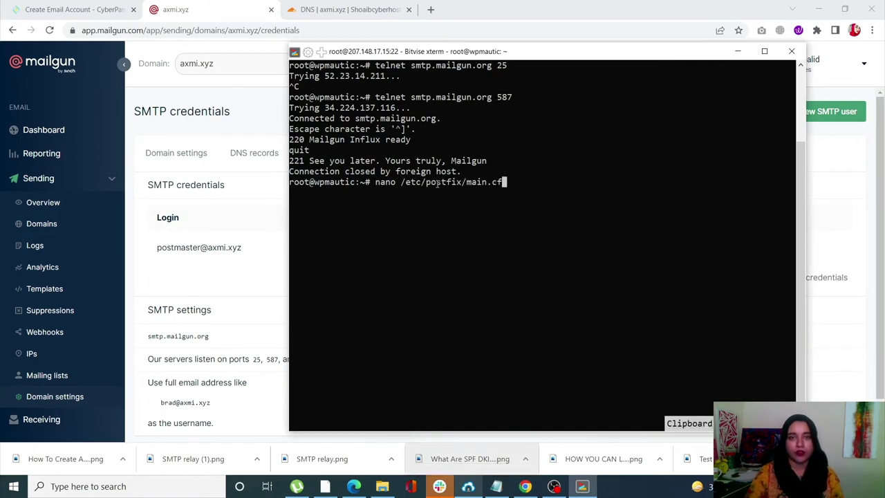
key("Return")
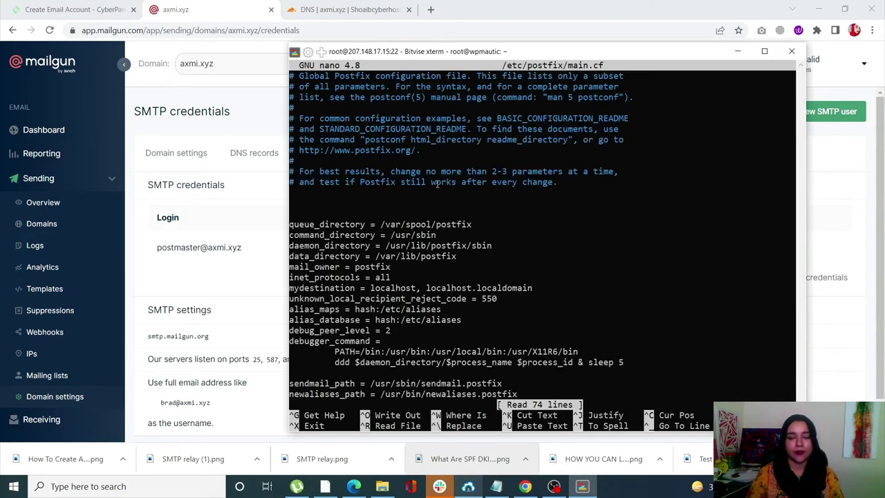
Move down main.cf to the relayhost smtp.mailgun.org:587 line and SASL settings
key("Down")
key("Down")
key("Down")
key("Down")
key("Down")
key("Down")
key("Down")
key("Down")
key("Down")
key("Down")
key("Down")
key("Down")
key("Down")
key("Down")
key("Down")
key("Down")
key("Down")
key("Down")
key("Down")
key("Down")
key("Down")
key("Down")
key("Down")
key("Down")
key("Down")
key("Down")
key("Down")
key("Down")
key("Down")
key("Down")
key("Down")
key("Down")
key("Down")
key("Down")
key("Down")
key("Down")
key("Down")
key("Down")
key("Down")
key("Down")
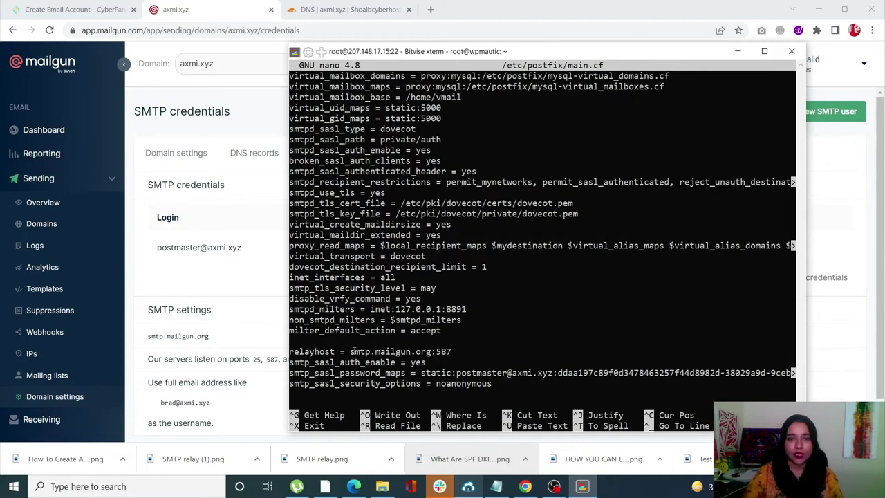
left_click_drag(349, 351, 432, 352)
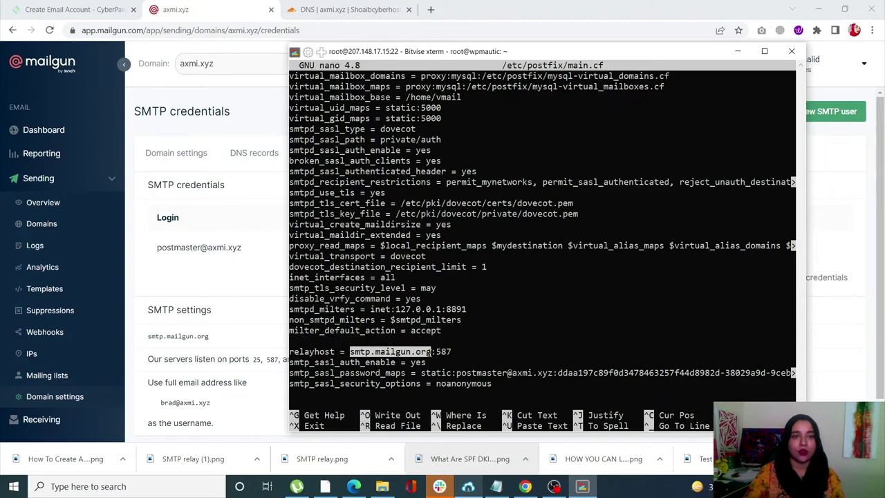
left_click_drag(432, 352, 431, 352)
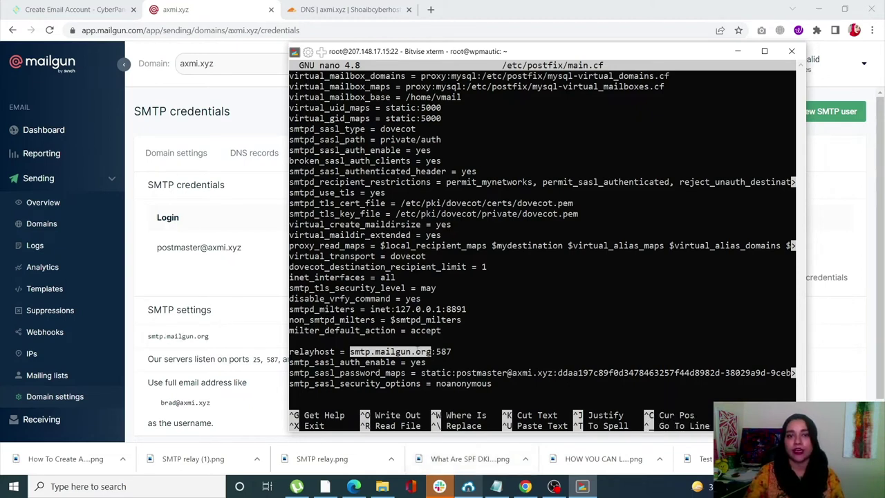
left_click(432, 354)
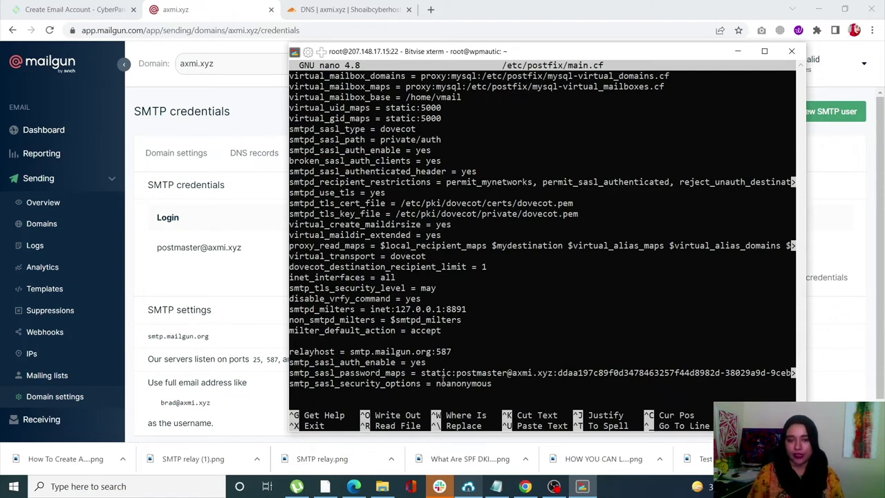
key("Right")
key("Right")
key("Right")
key("Right")
key("Right")
key("Up")
key("Up")
key("Up")
key("Up")
key("Down")
key("Right")
key("Right")
key("Right")
key("Right")
key("Right")
key("Right")
key("Right")
key("Right")
key("Right")
key("Right")
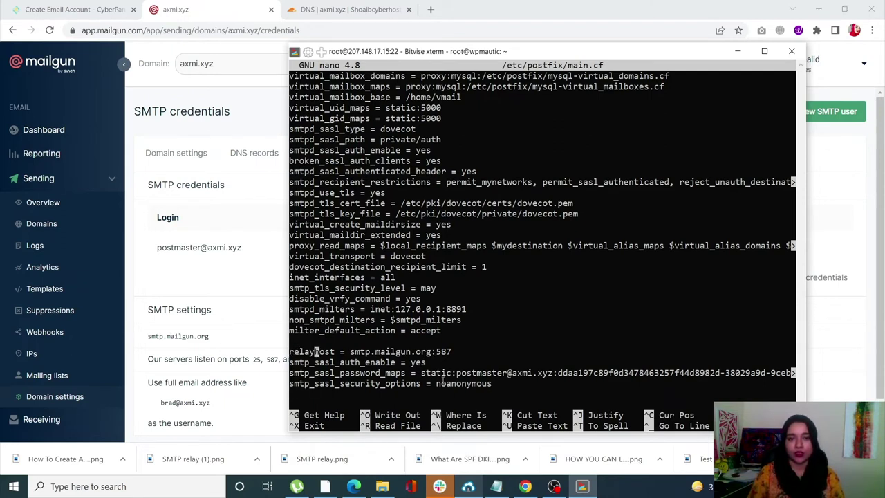
key("Right")
key("Right")
key("Right")
key("Right")
key("Right")
key("Right")
key("Right")
key("Right")
key("Right")
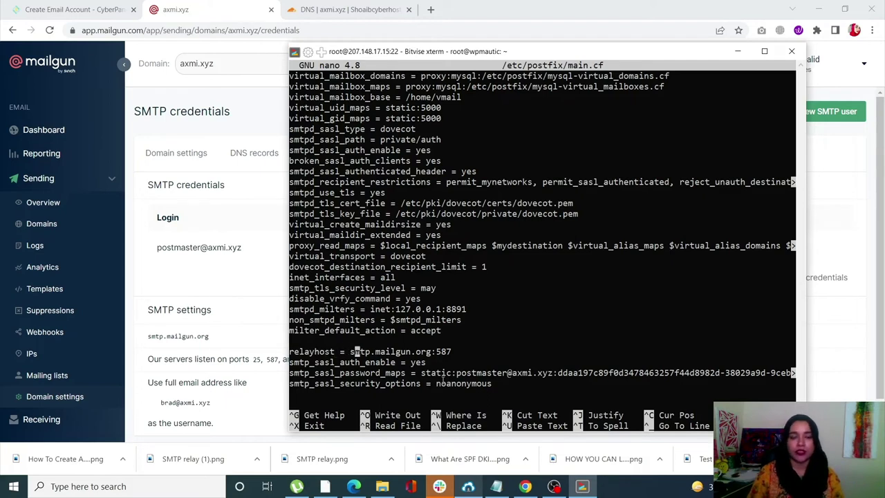
key("Right")
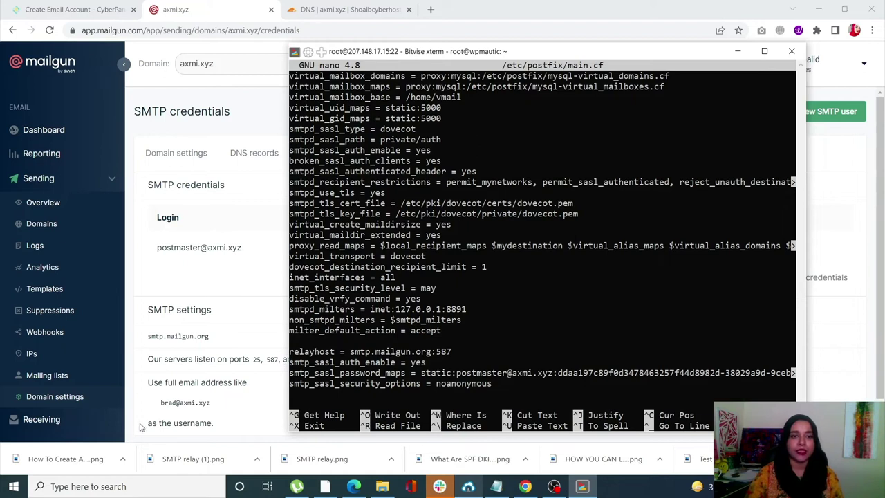
key("Down")
key("Up")
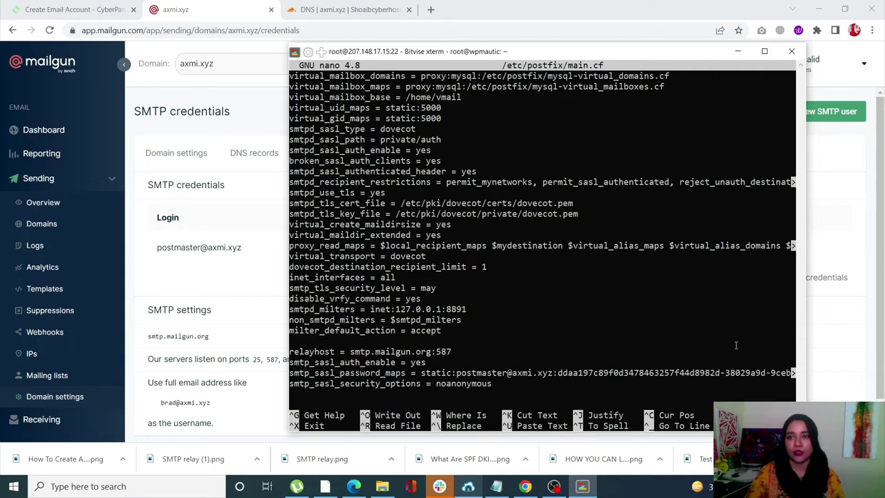
Reset the postmaster login's SMTP password in Mailgun, copy it, and restore nano
left_click(736, 51)
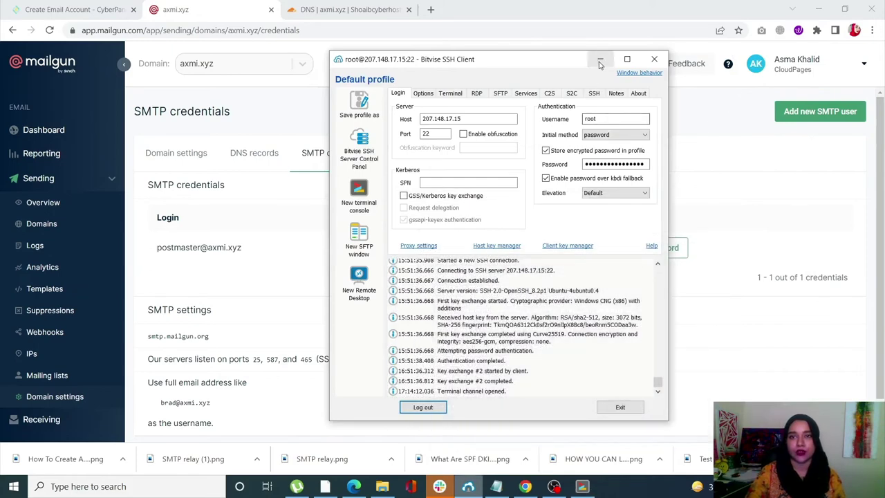
left_click(599, 59)
left_click(673, 250)
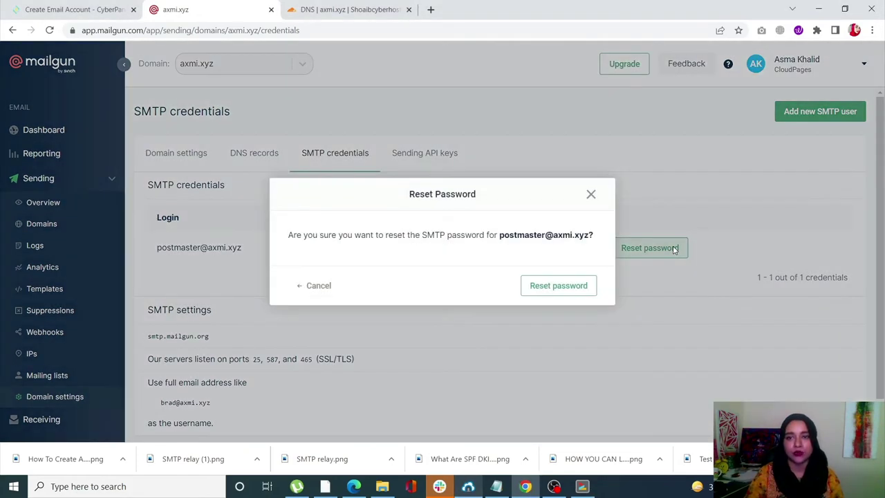
left_click(538, 294)
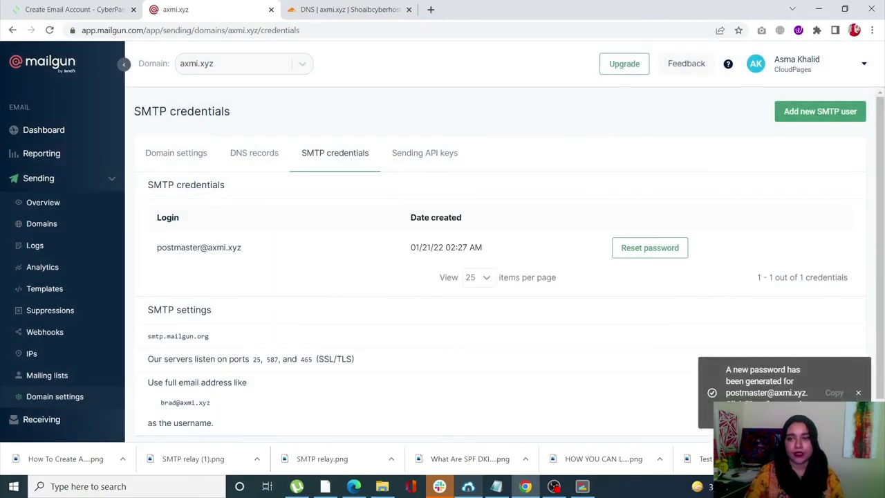
left_click(835, 393)
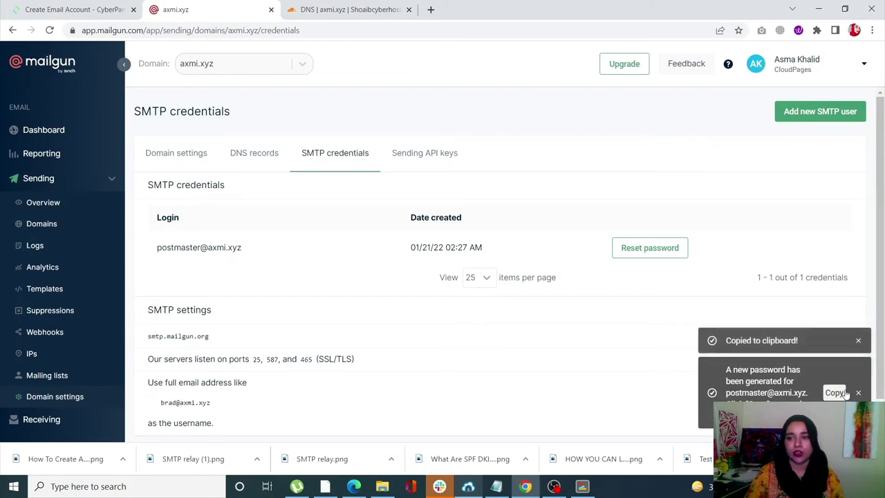
left_click(582, 486)
key("Down")
key("Down")
Replace the old password on smtp_sasl_password_maps with the pasted new Mailgun password
key("Right")
key("Right")
key("Right")
key("Right")
key("Right")
key("Right")
key("Right")
key("Right")
key("Right")
key("Right")
key("Right")
key("Right")
key("Right")
key("Right")
key("Right")
key("Right")
key("Right")
key("Right")
key("Right")
key("Right")
key("Right")
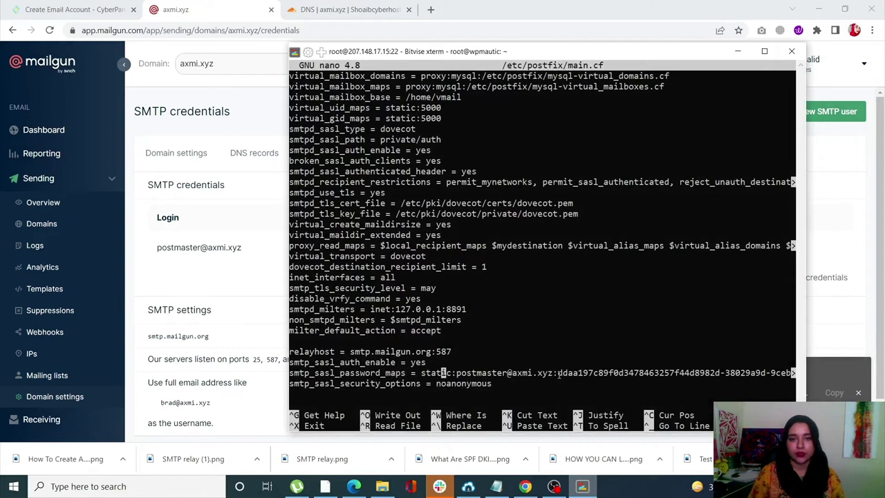
key("Right")
key("Right")
key("Right")
key("Right")
key("Right")
key("Right")
key("Right")
key("Right")
key("Right")
key("Right")
key("Right")
key("Right")
key("Right")
key("Right")
key("Right")
key("Right")
key("Right")
key("Right")
key("Right")
key("Right")
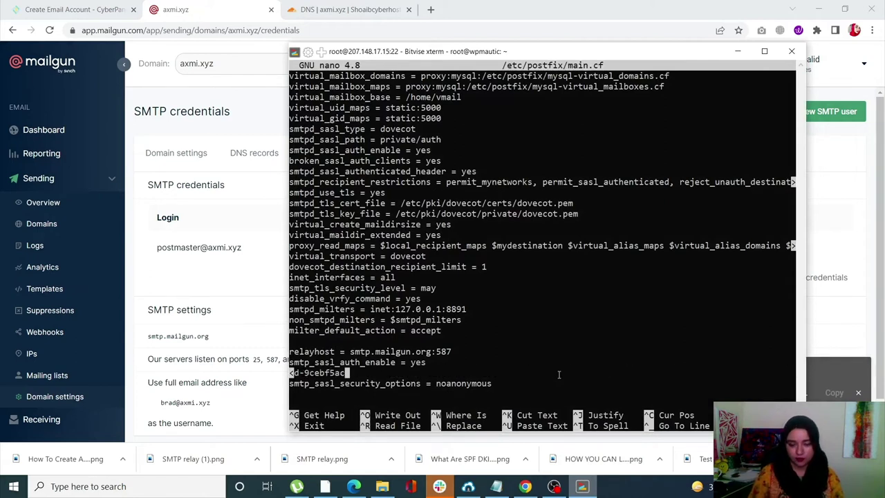
key("BackSpace")
key("BackSpace")
key("BackSpace")
key("BackSpace")
key("BackSpace")
key("BackSpace")
key("BackSpace")
key("BackSpace")
right_click(559, 374)
key("BackSpace")
key("BackSpace")
key("BackSpace")
key("BackSpace")
key("BackSpace")
key("BackSpace")
key("BackSpace")
key("BackSpace")
key("BackSpace")
key("BackSpace")
key("BackSpace")
key("BackSpace")
key("BackSpace")
key("BackSpace")
key("BackSpace")
key("BackSpace")
key("BackSpace")
key("BackSpace")
key("BackSpace")
key("BackSpace")
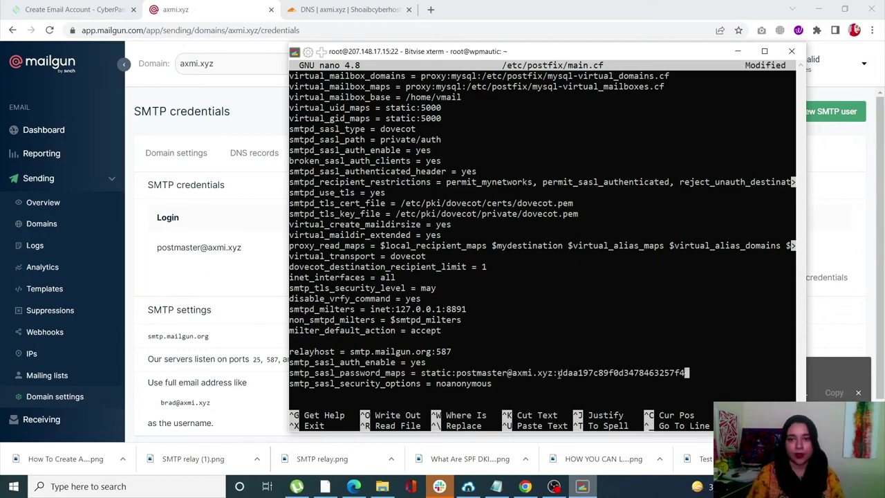
key("BackSpace")
key("BackSpace")
key("BackSpace")
key("BackSpace")
key("BackSpace")
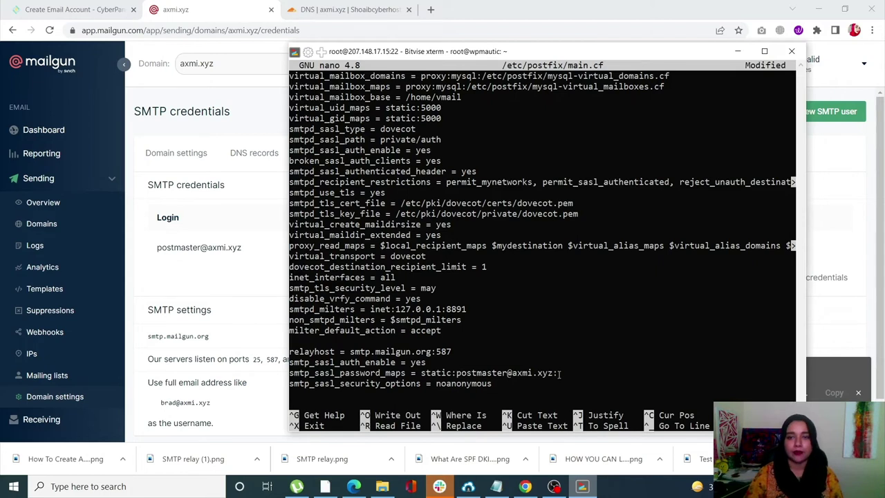
right_click(566, 372)
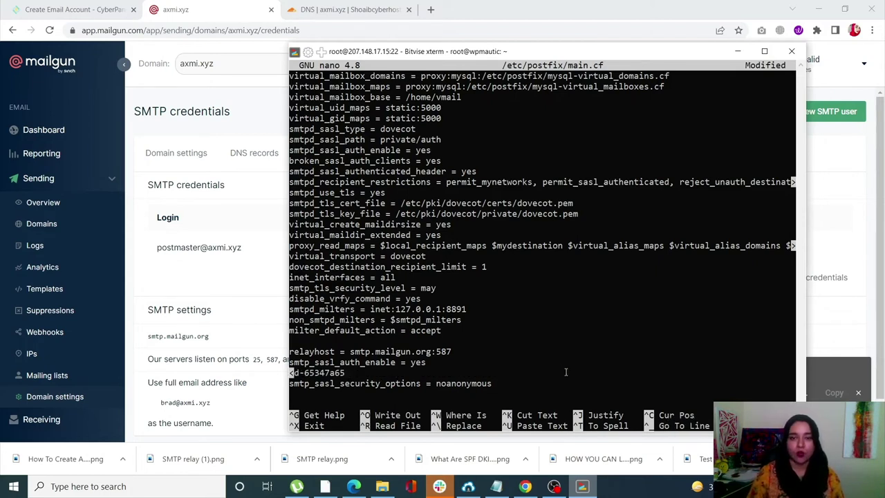
key("Down")
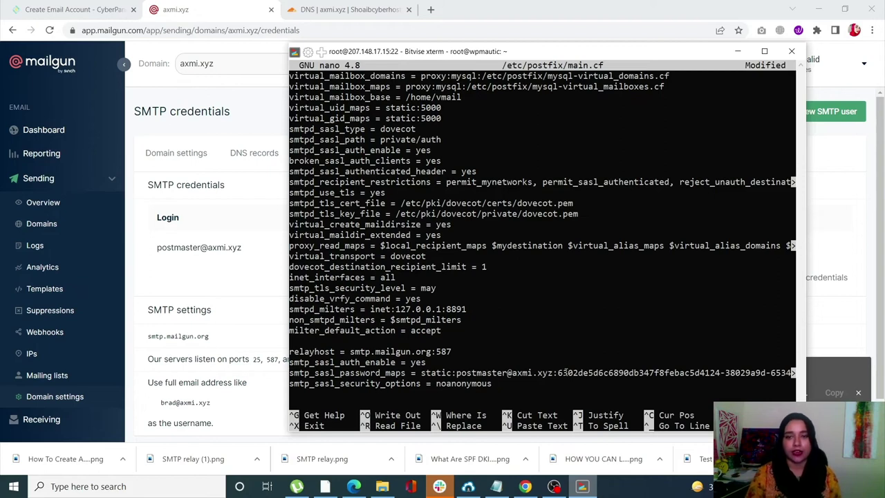
key("Left")
key("Left")
key("Left")
key("Left")
key("Left")
key("Left")
key("Left")
key("Left")
key("Left")
key("Left")
key("Left")
key("Left")
key("Left")
key("Left")
key("Left")
key("Left")
key("Left")
key("Left")
key("Left")
key("Up")
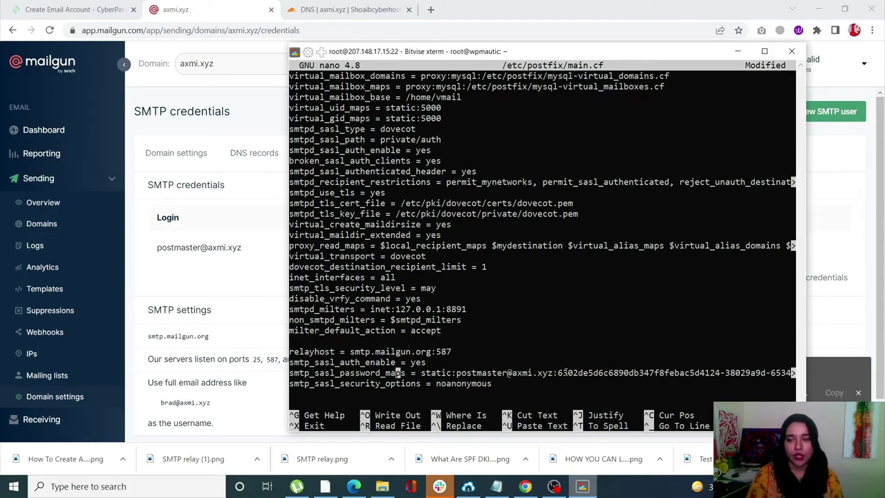
Save main.cf under its name and exit nano
key("ctrl+o")
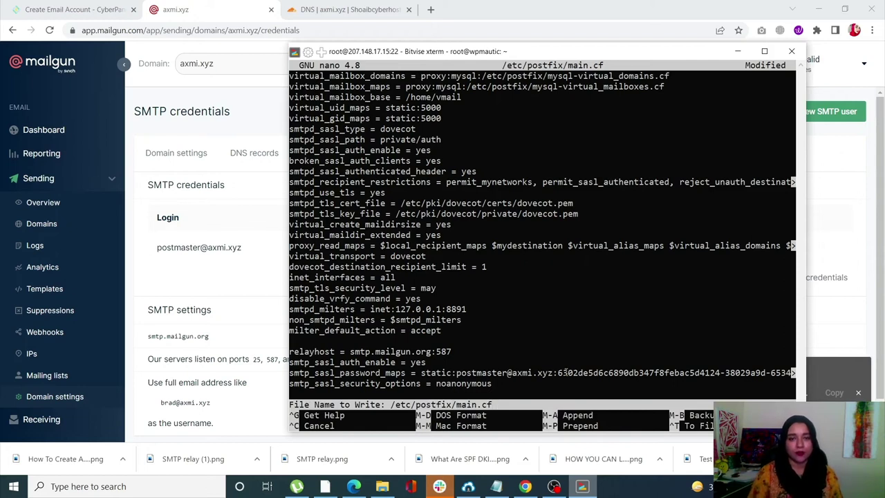
key("Return")
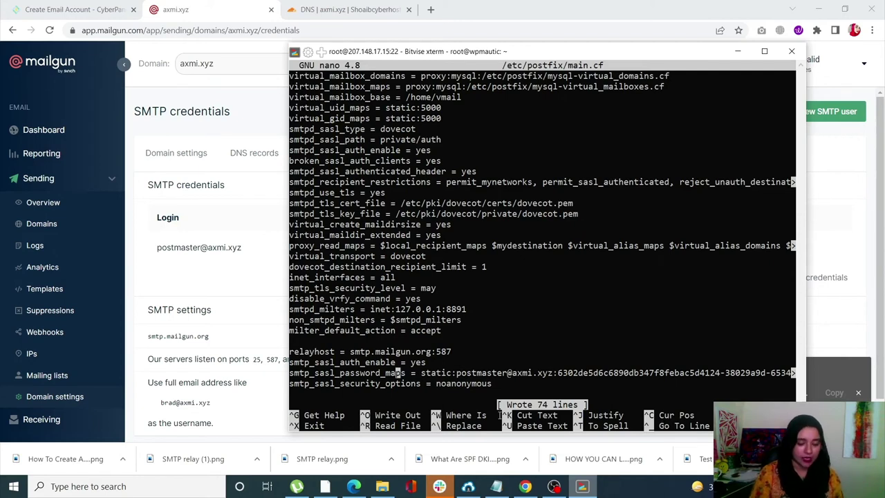
key("ctrl+x")
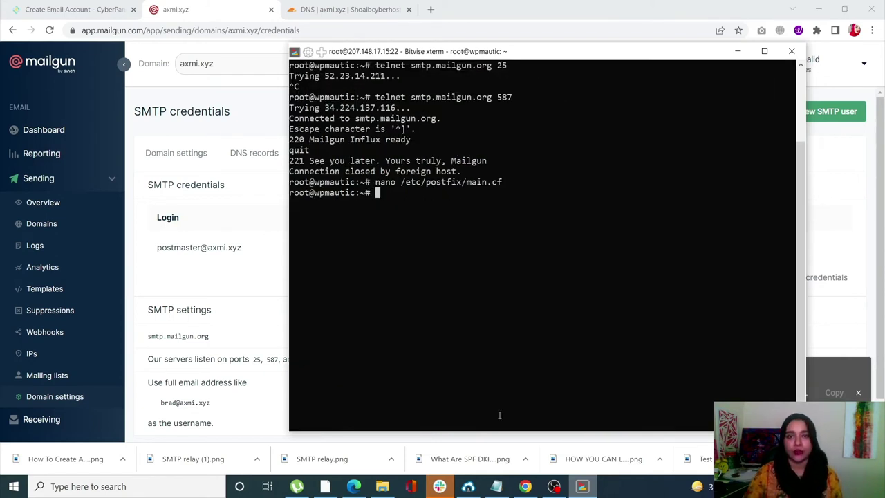
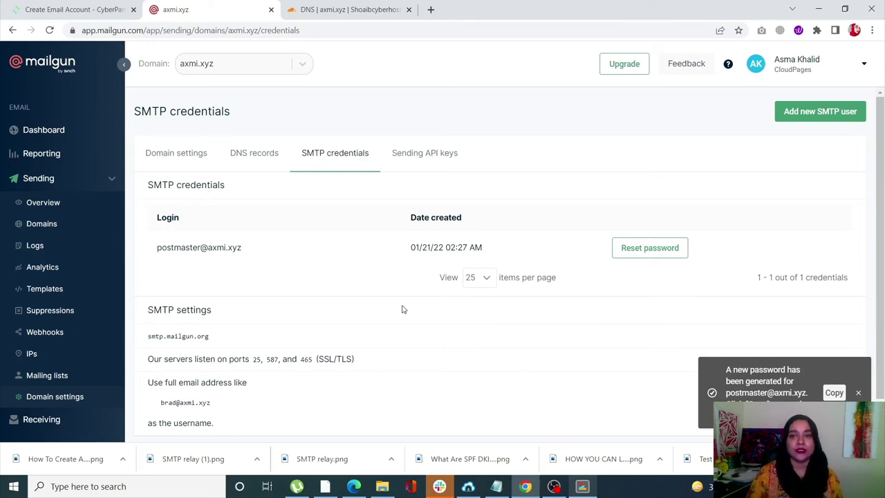
Open RainLoop webmail from CyberPanel's Email section to reach its login page
left_click(88, 7)
scroll(39, 365, "down", 2)
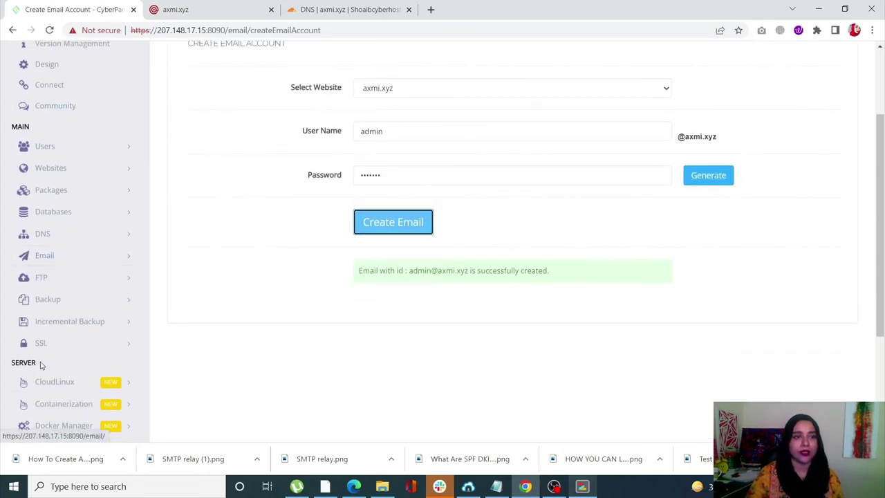
left_click(93, 256)
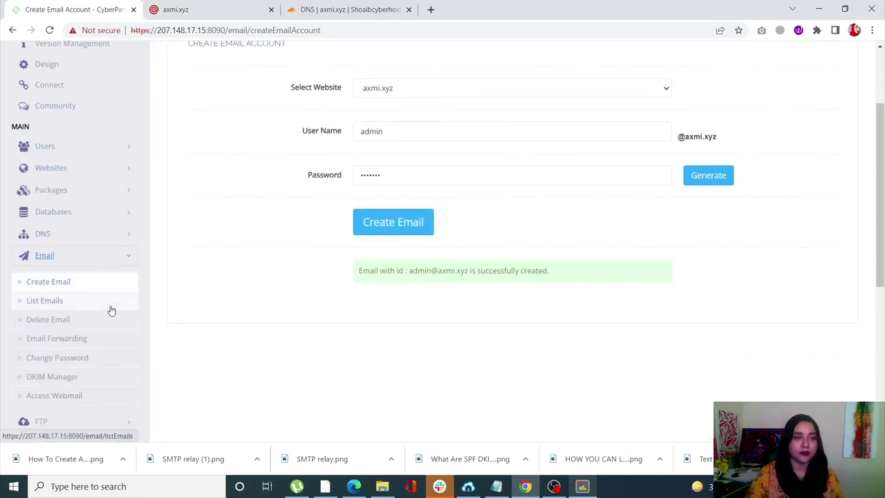
scroll(111, 311, "down", 1)
scroll(110, 310, "down", 1)
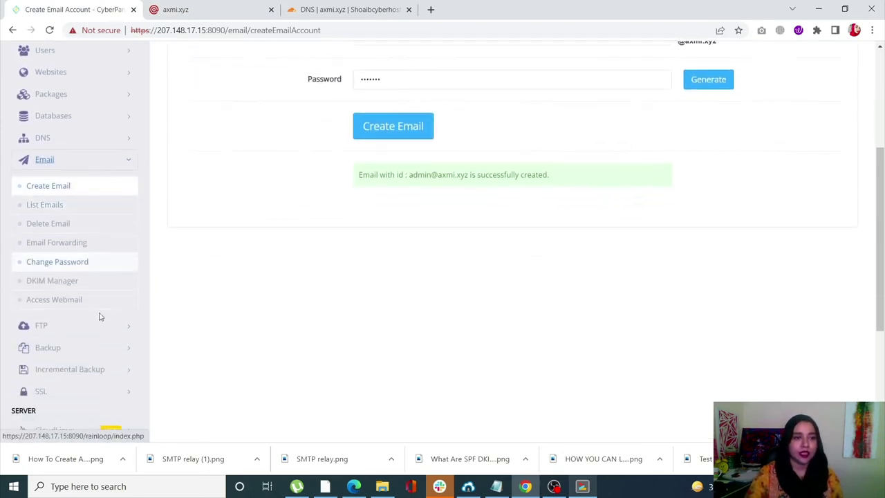
left_click(49, 308)
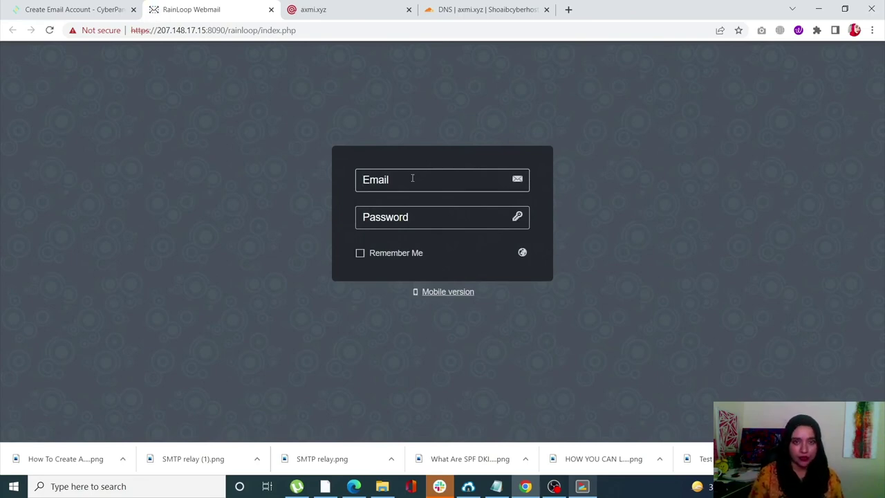
Log in to RainLoop with the admin mailbox's full address and its password
type("admin")
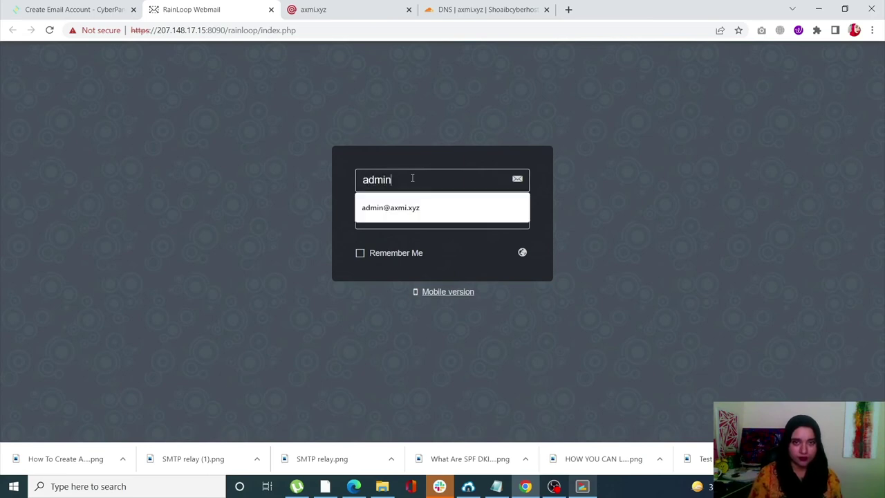
left_click(419, 207)
left_click(421, 216)
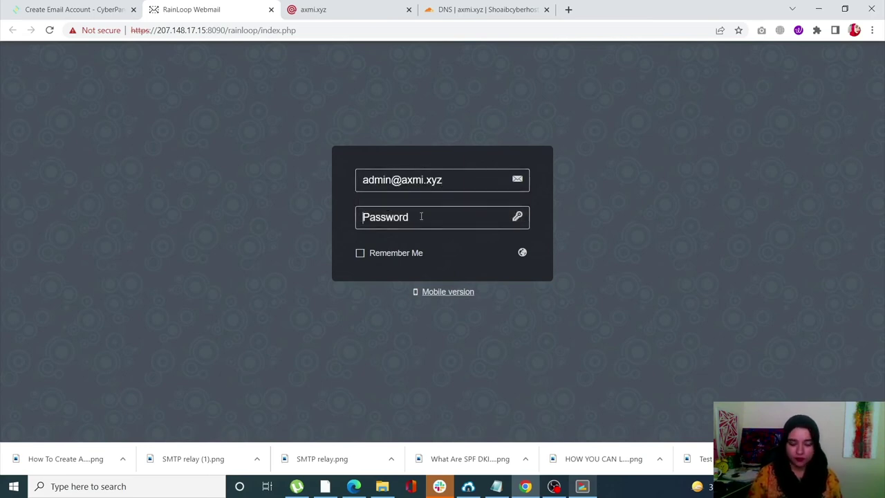
type("a••••••")
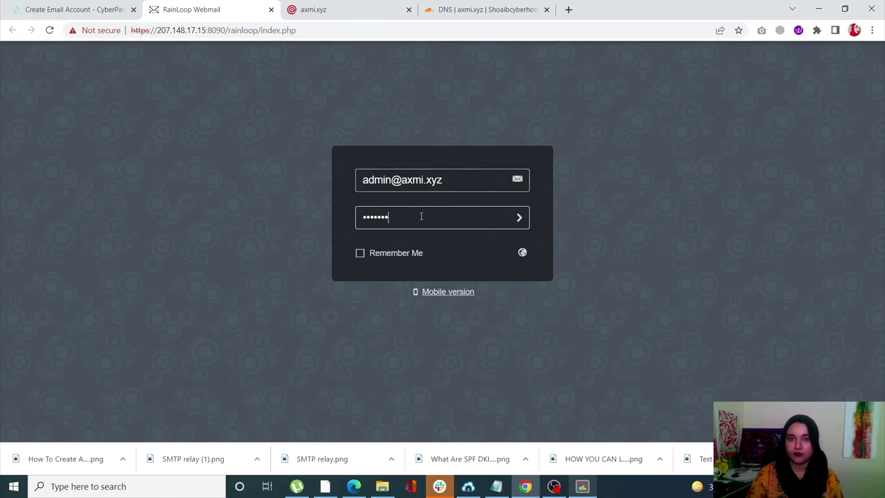
key("Return")
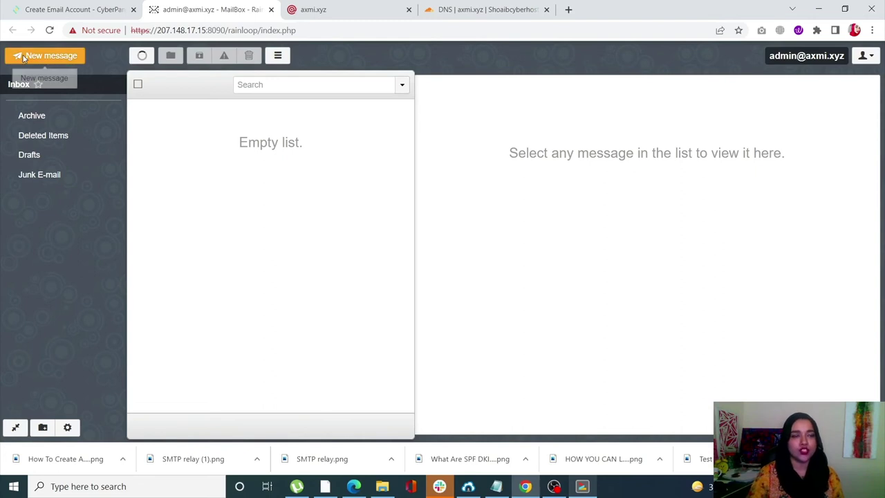
Send the Gmail recipient an email titled 'test subject' with body 'this is body of test email'
left_click(23, 58)
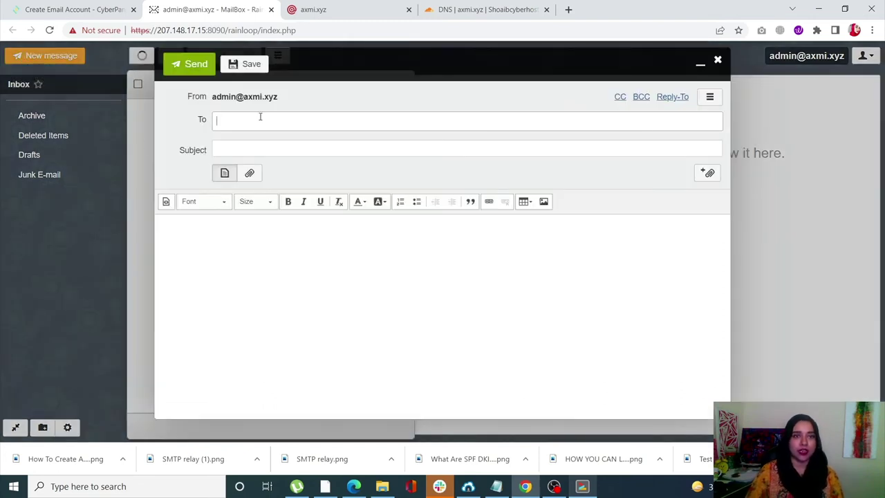
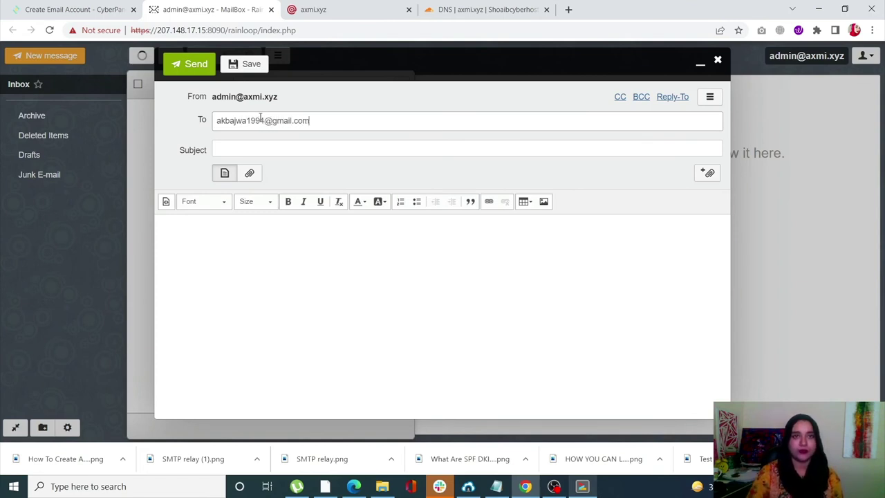
left_click(276, 148)
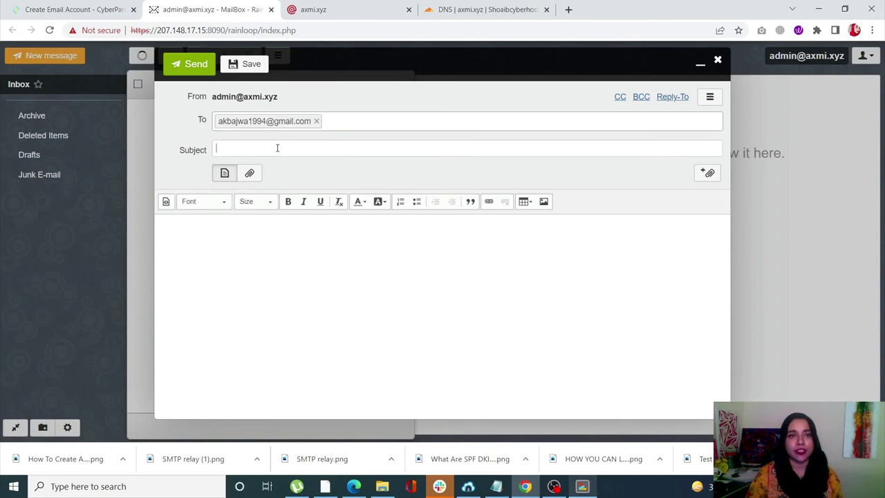
type("test ")
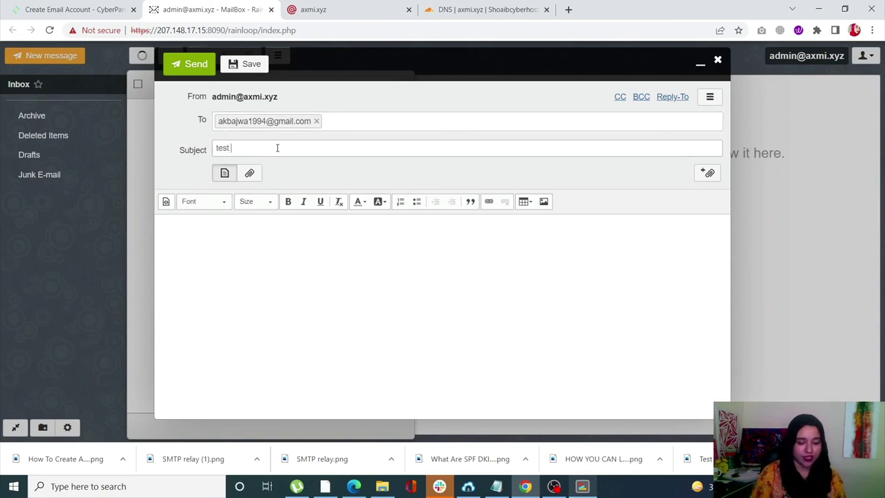
type("subject")
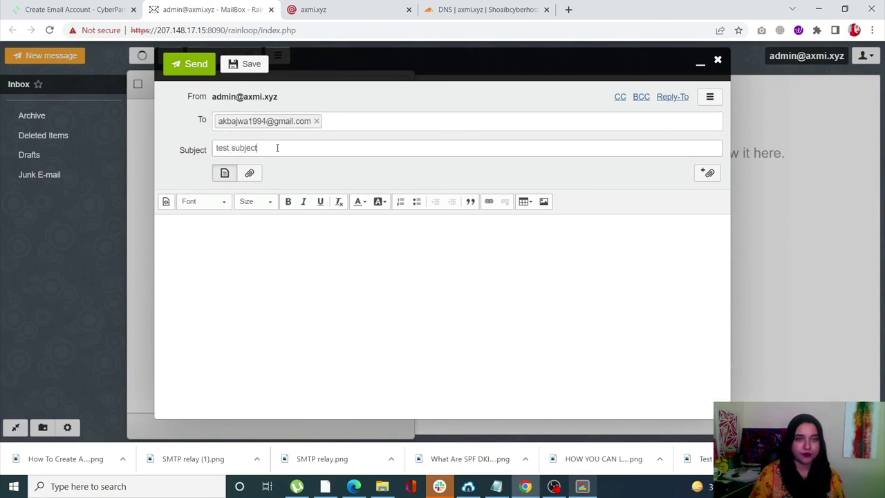
left_click(297, 258)
type("this ")
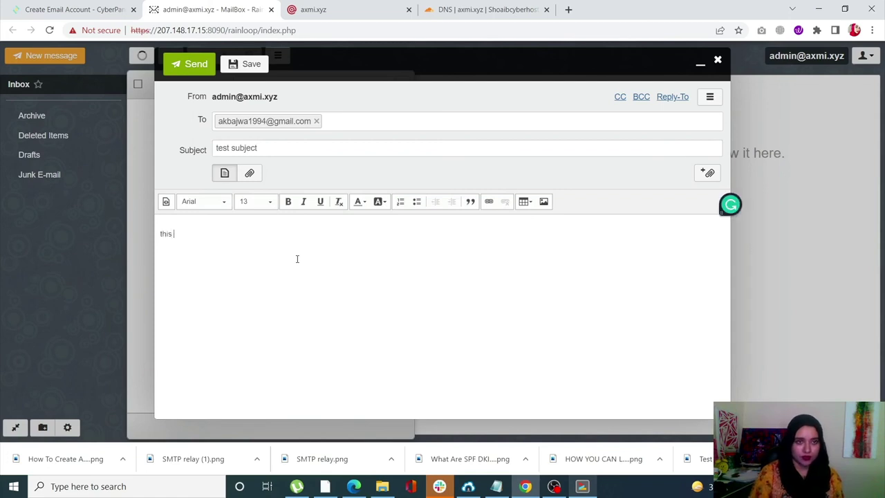
type("is b")
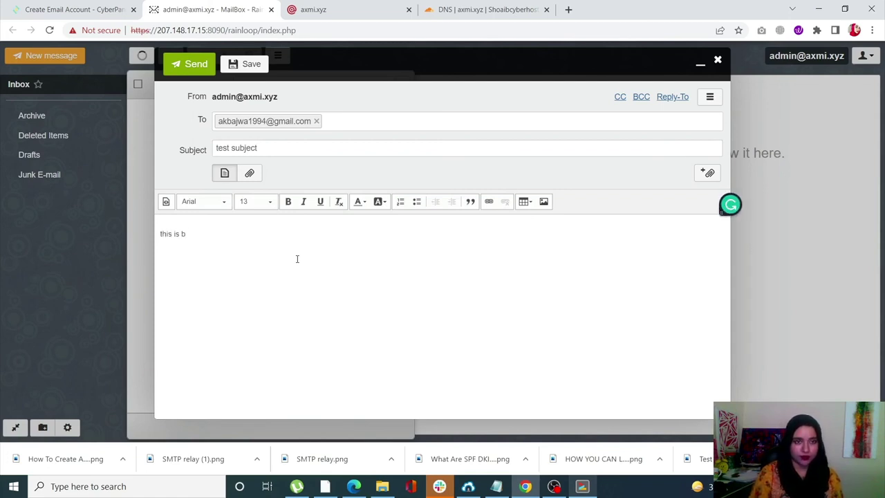
type("ody of ")
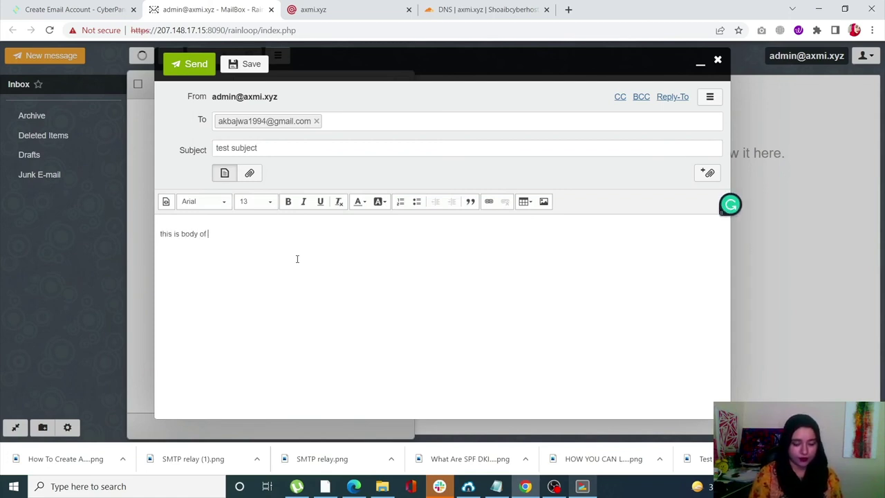
type("test email")
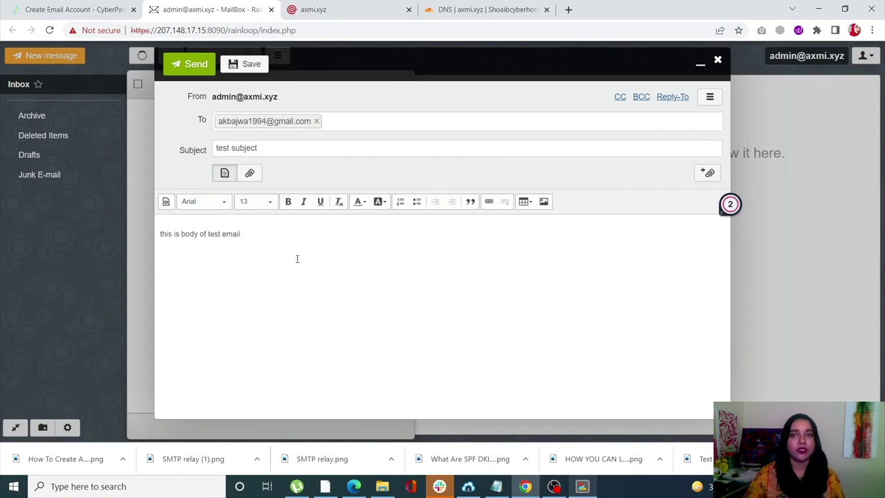
left_click(190, 64)
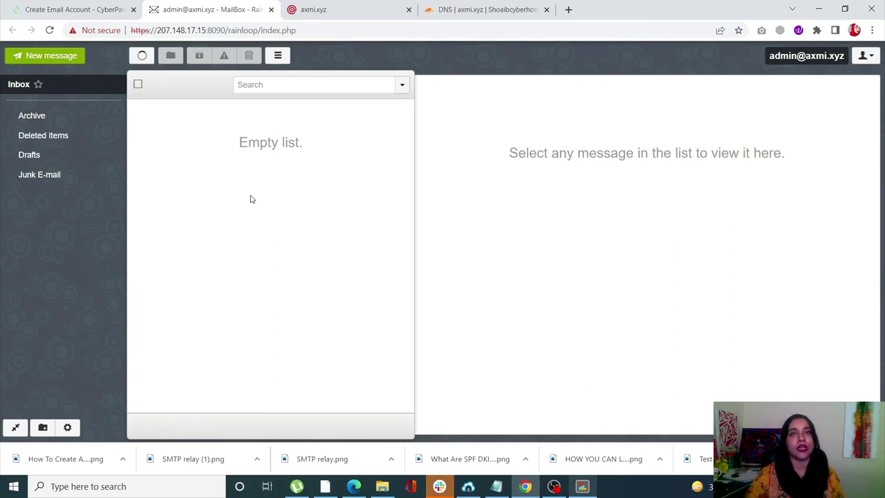
View axmi.xyz's Mailgun sending logs down to the test email's Delivered entry
left_click(333, 8)
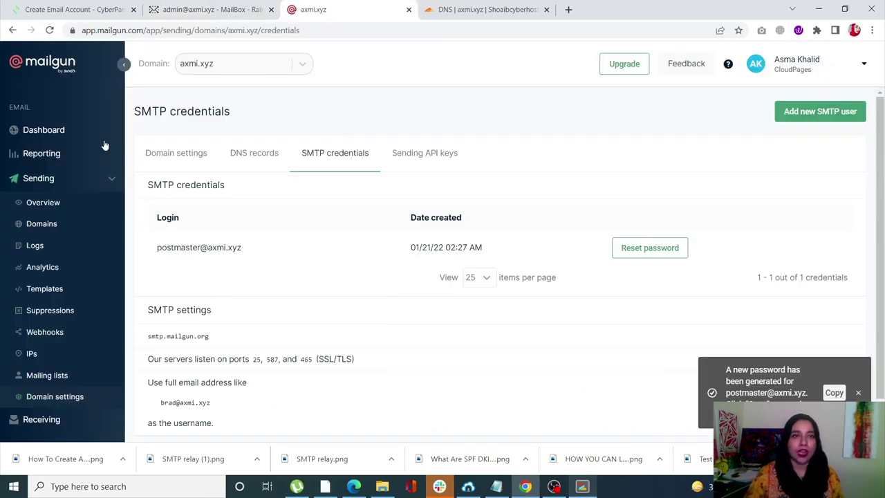
left_click(69, 253)
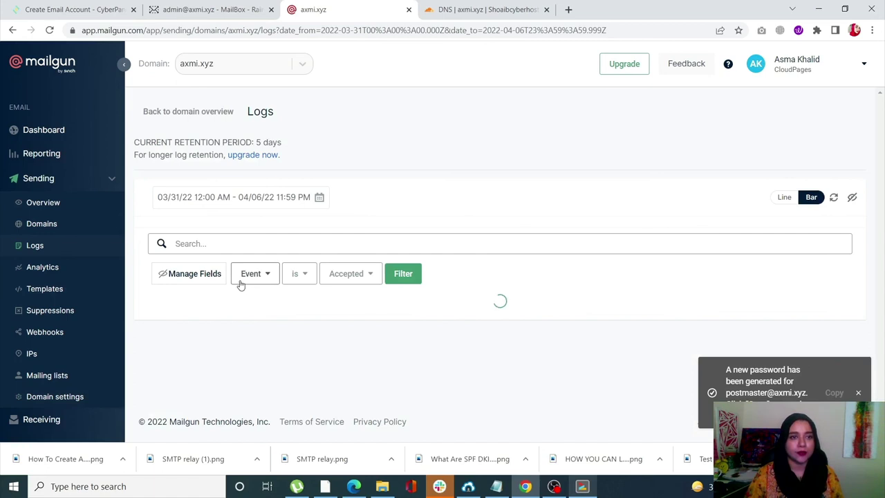
scroll(257, 318, "down", 2)
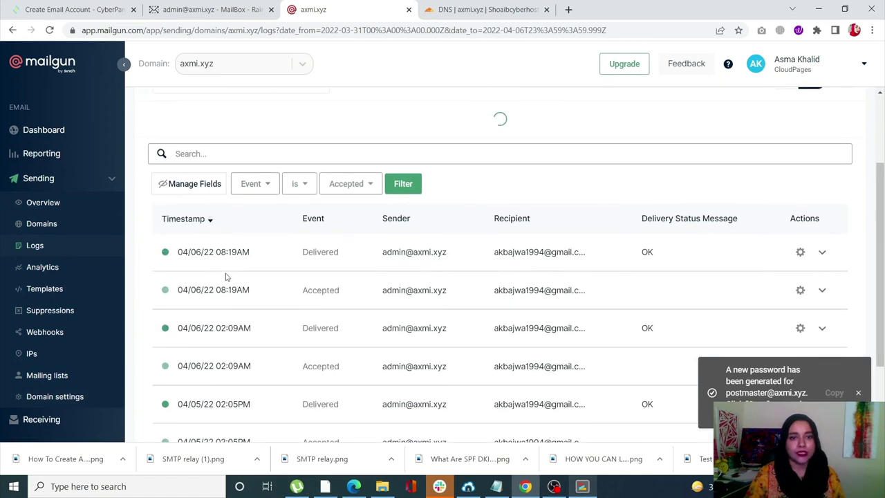
scroll(349, 346, "down", 1)
scroll(351, 403, "down", 1)
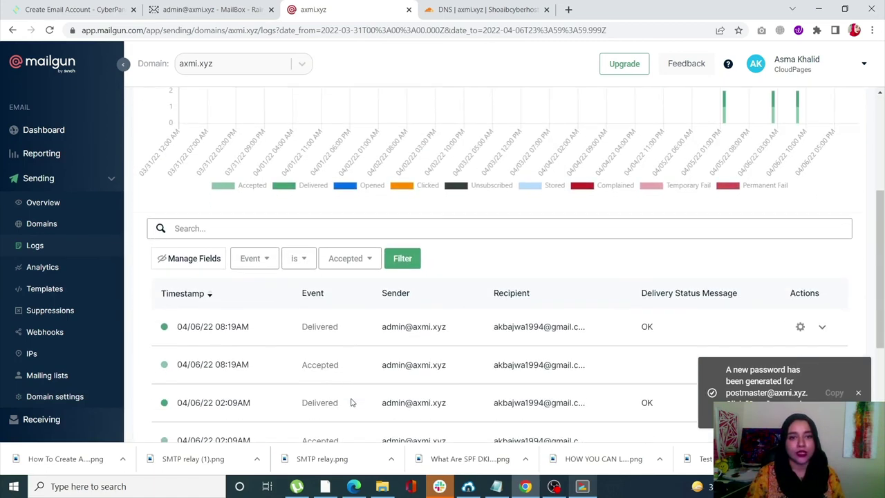